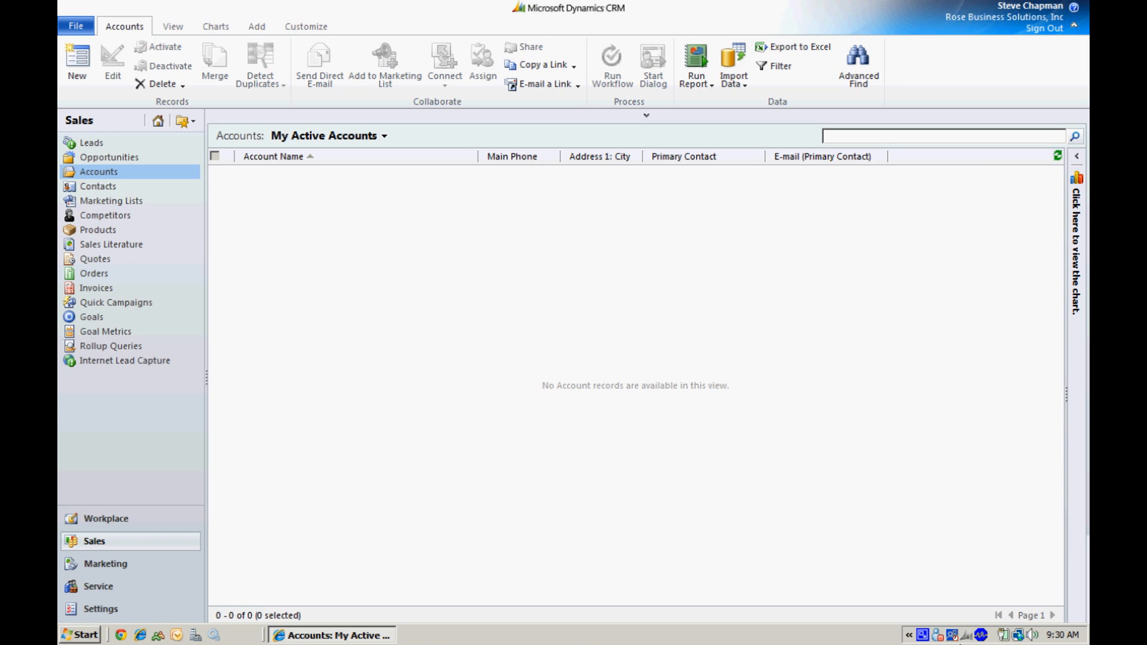
# Launch the Import Data wizard from Accounts and upload CRMAccounts.csv as the source file.
pyautogui.click(732, 78)
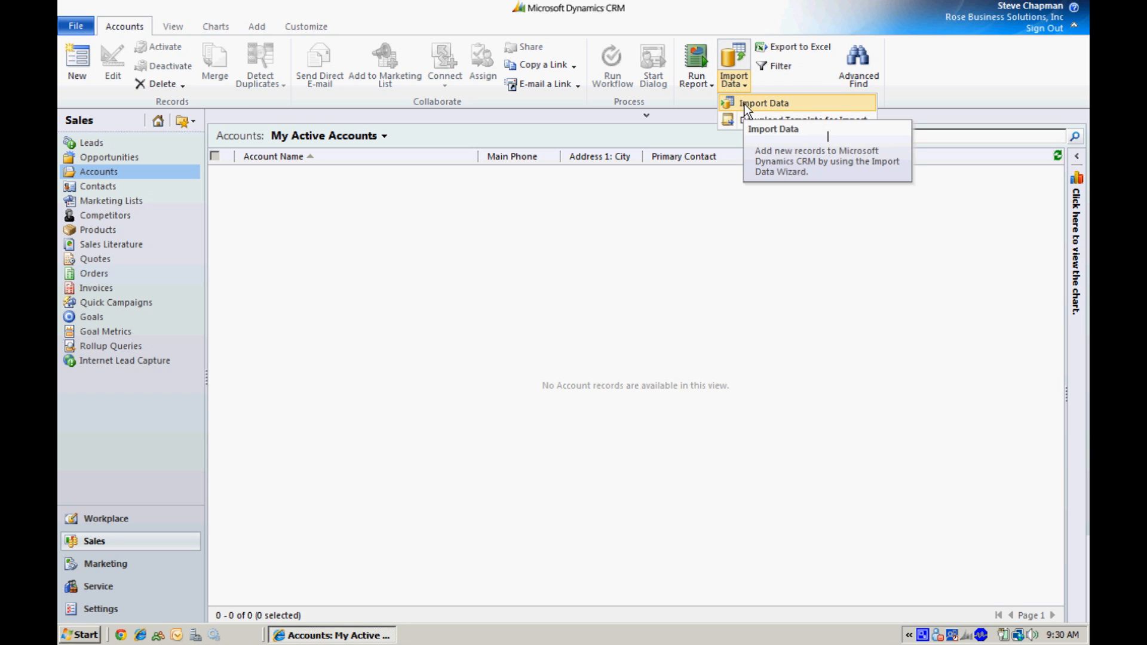
pyautogui.click(743, 103)
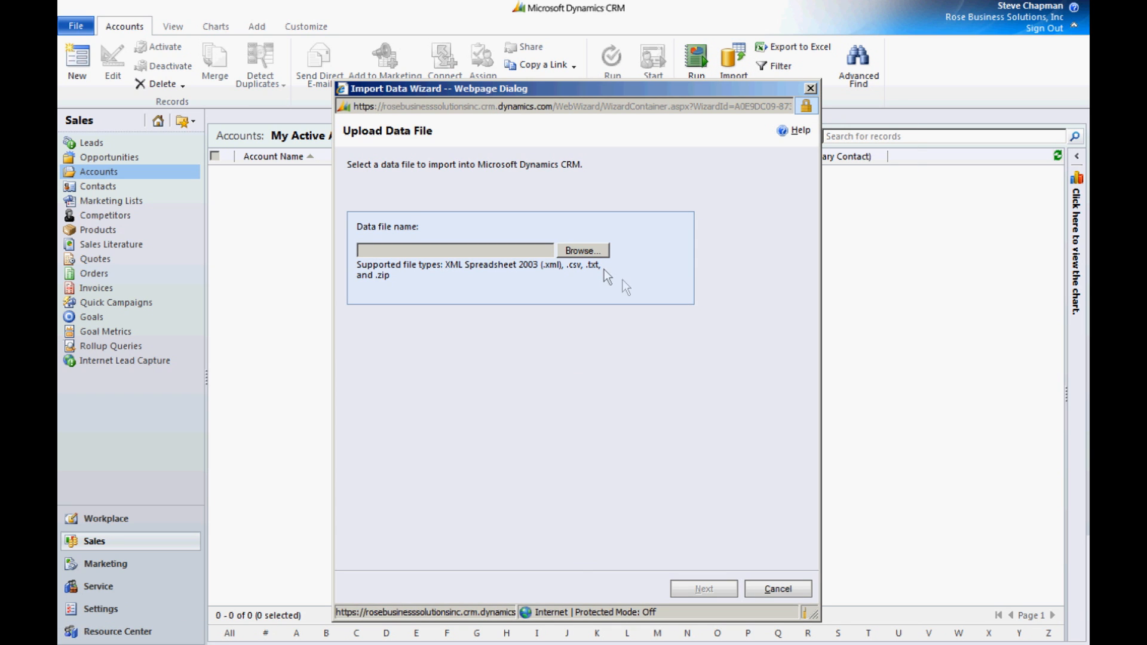
pyautogui.click(579, 250)
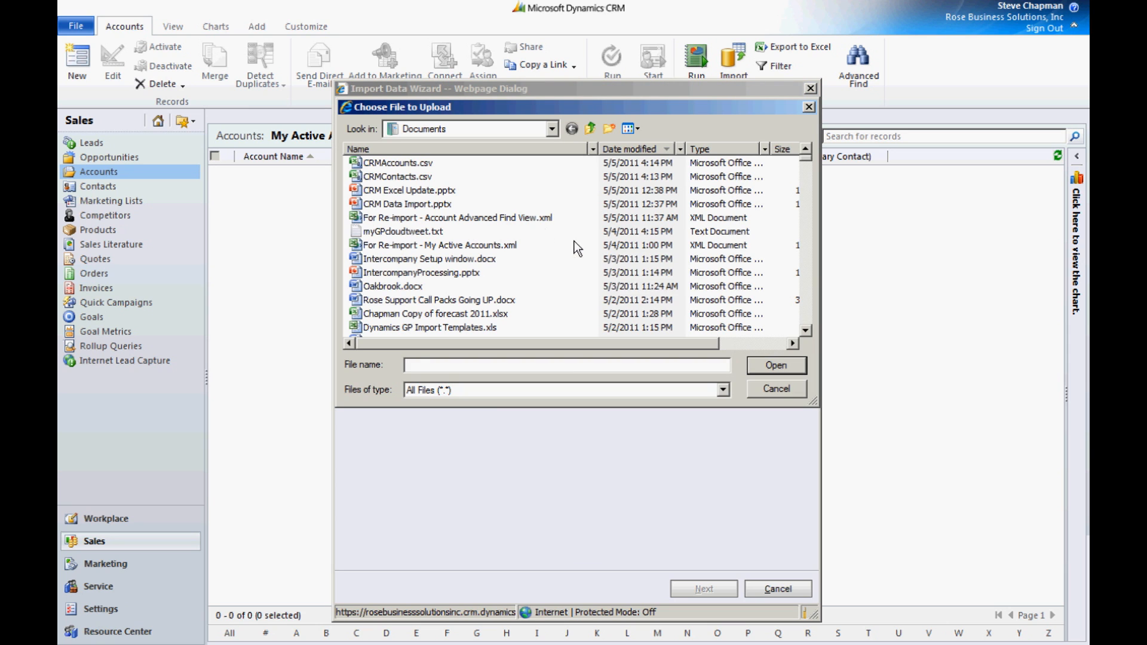
pyautogui.click(397, 163)
pyautogui.click(777, 364)
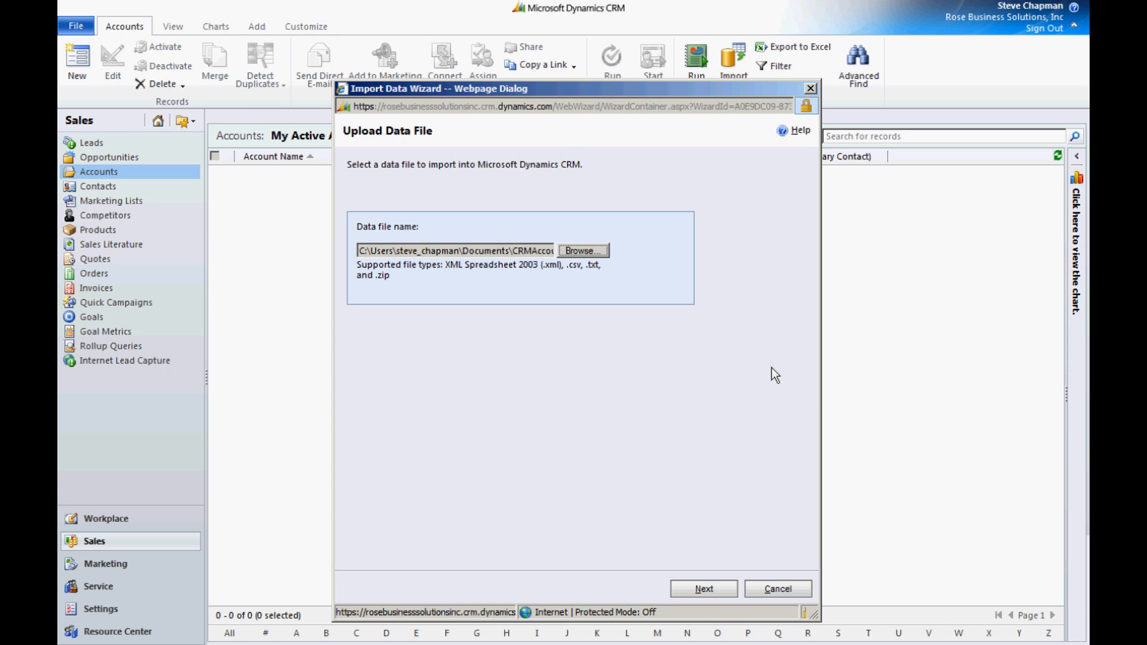
pyautogui.click(704, 589)
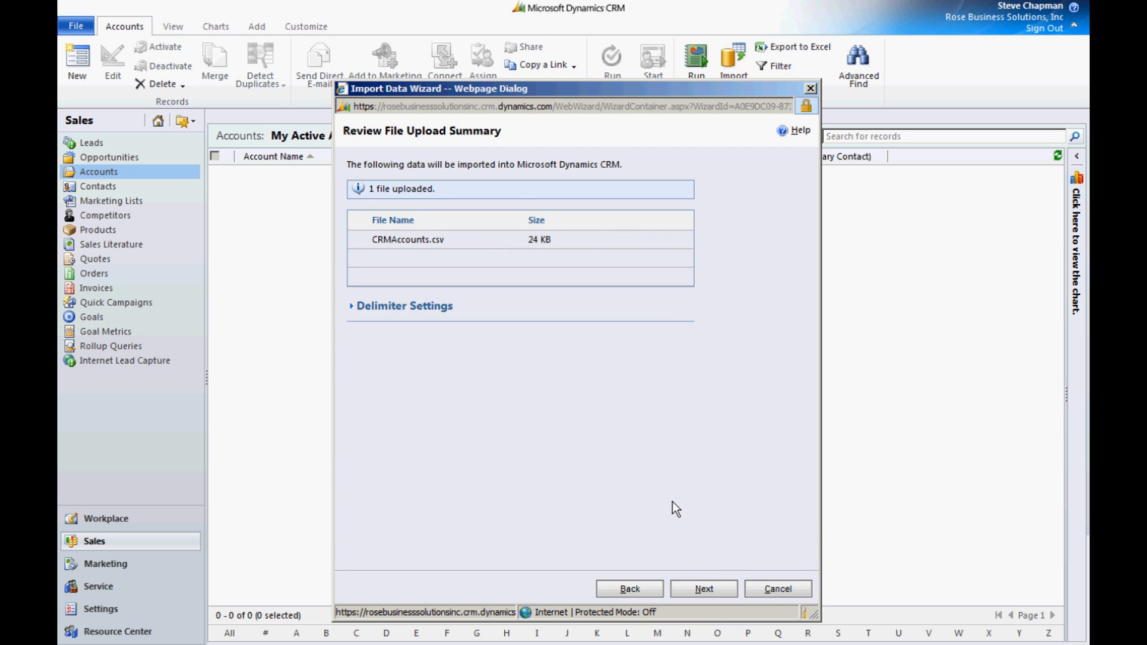
# Keep Default (Automatic Mapping) and map the CRMAccounts source to the Account record type.
pyautogui.click(704, 589)
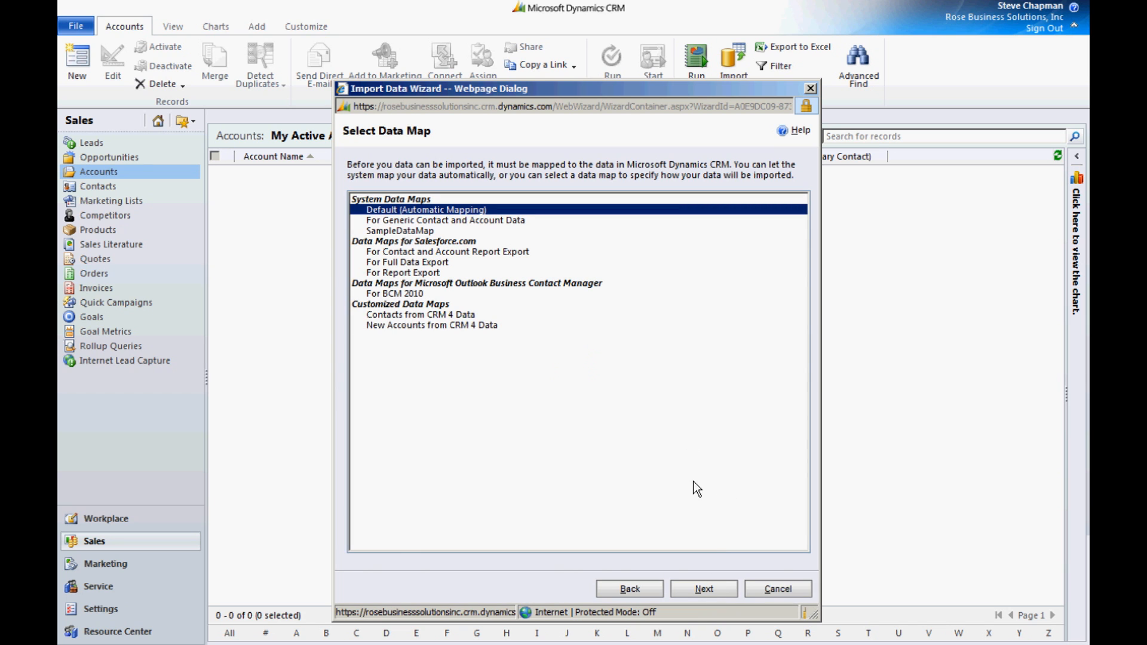
pyautogui.click(704, 589)
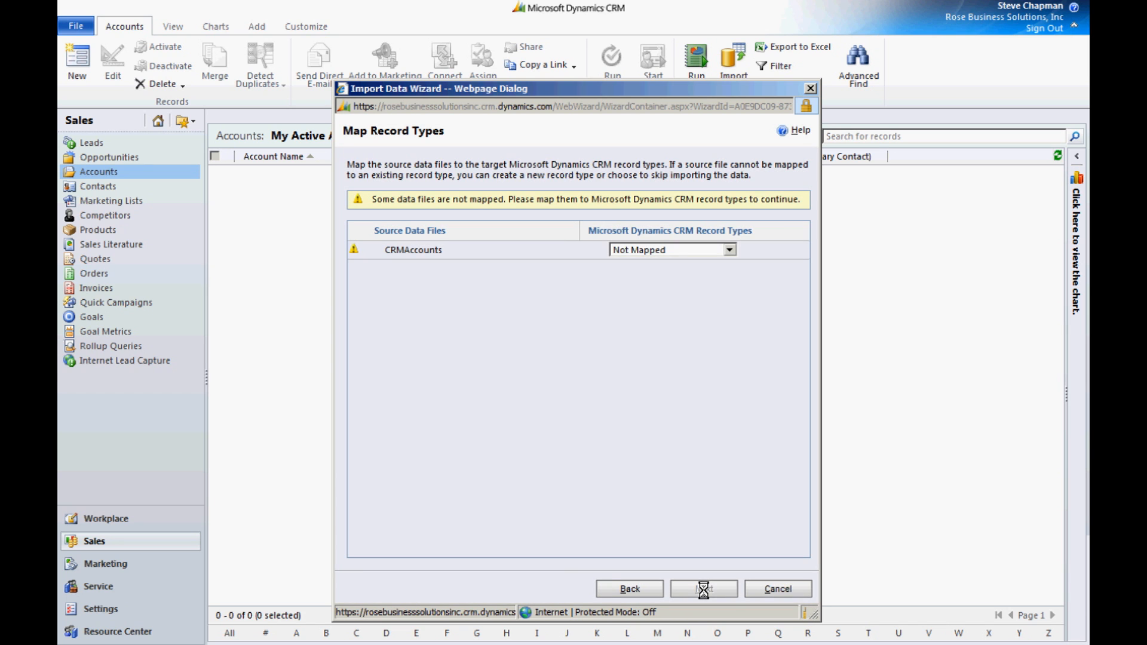
pyautogui.click(729, 250)
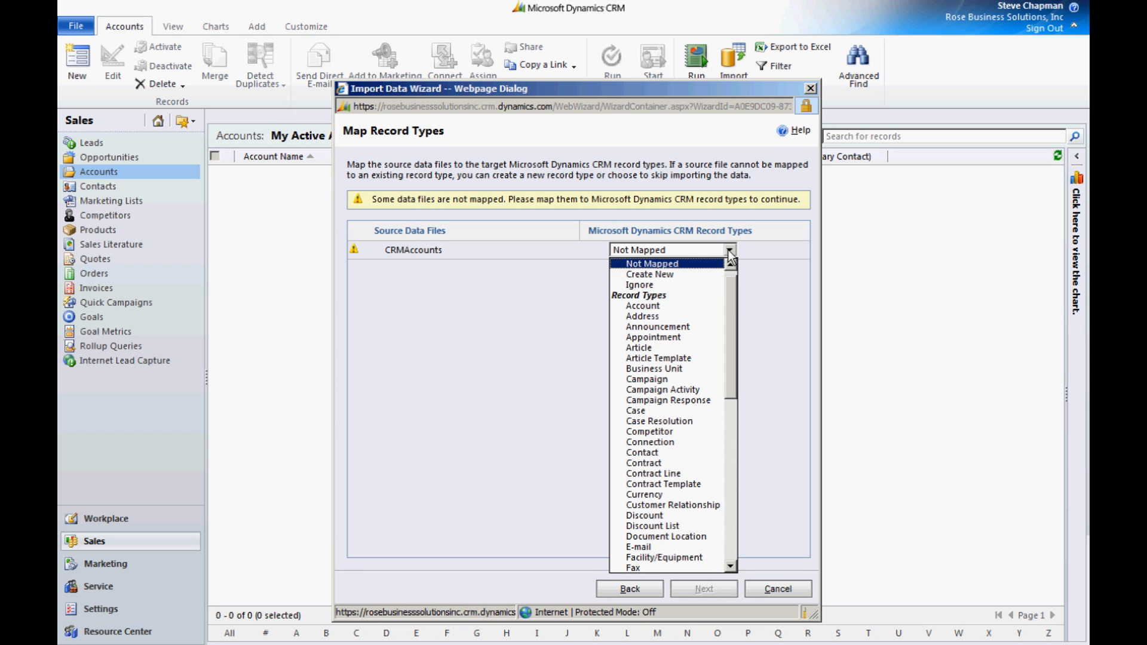
pyautogui.click(656, 305)
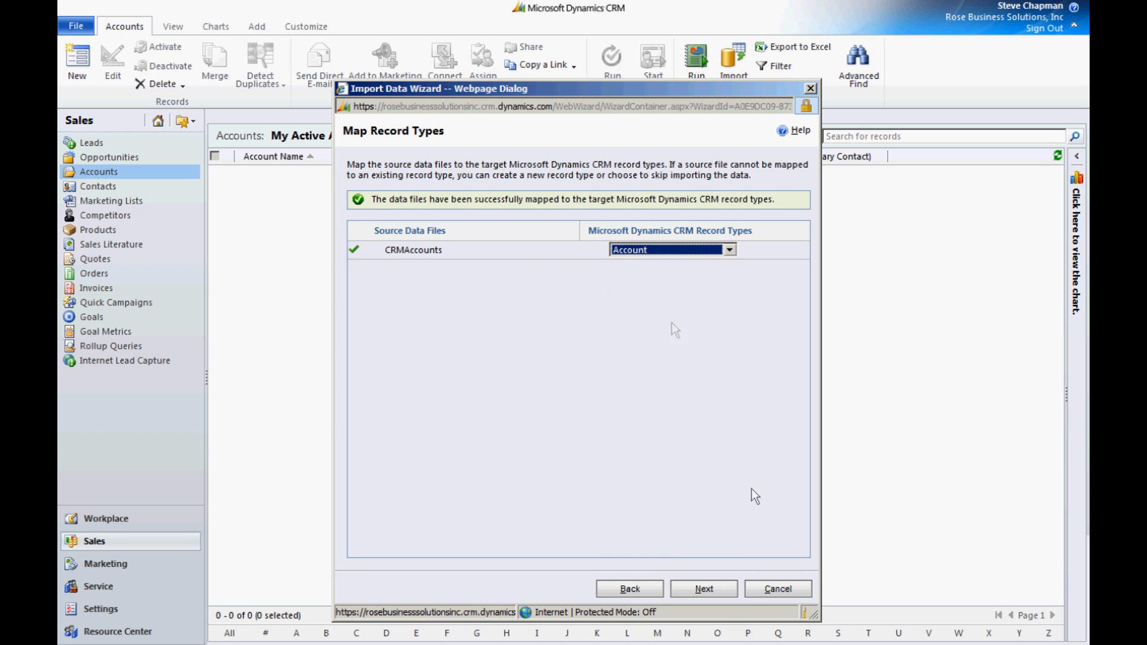
pyautogui.click(703, 589)
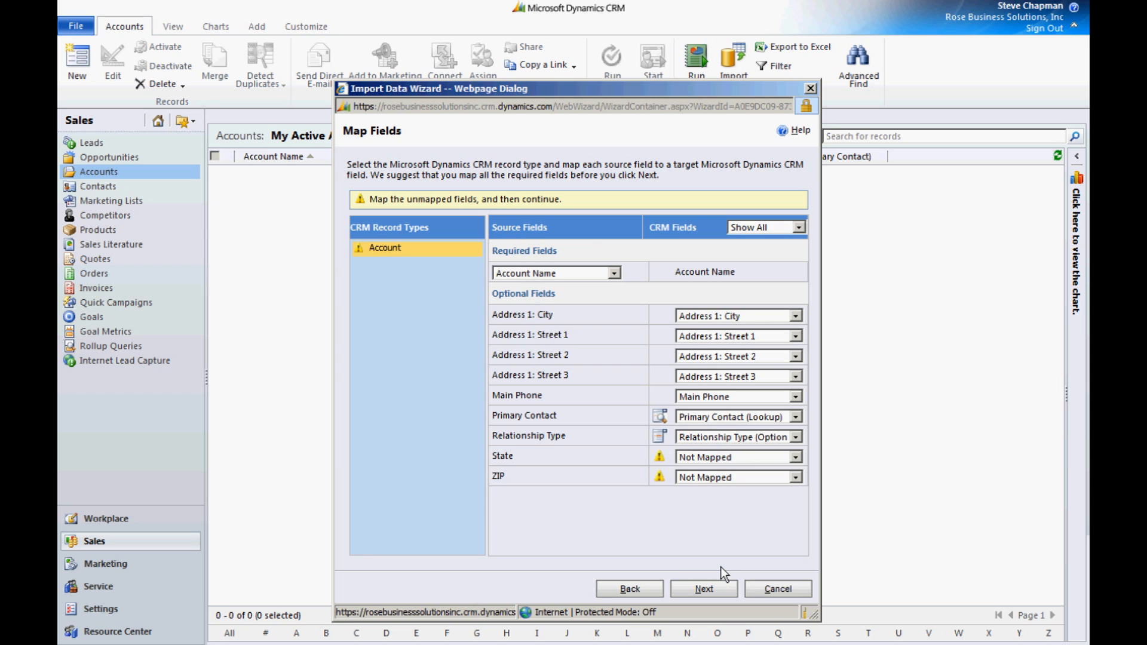
# Set Primary Contact to Not Mapped in the field mapping.
pyautogui.click(797, 415)
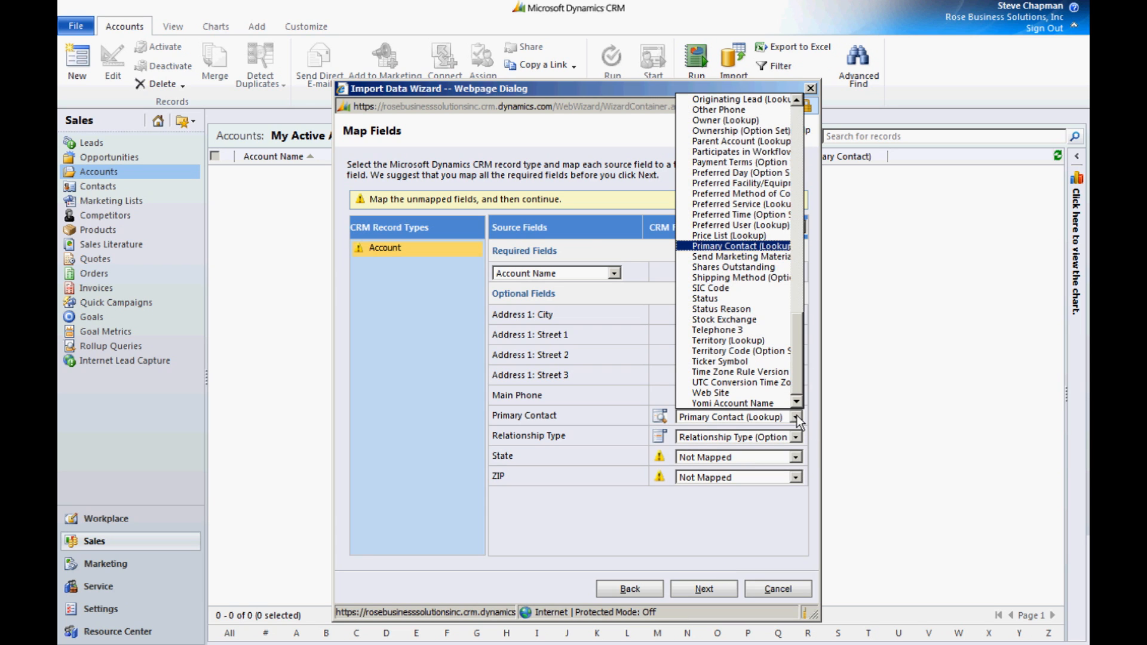
pyautogui.moveTo(800, 359); pyautogui.dragTo(801, 108)
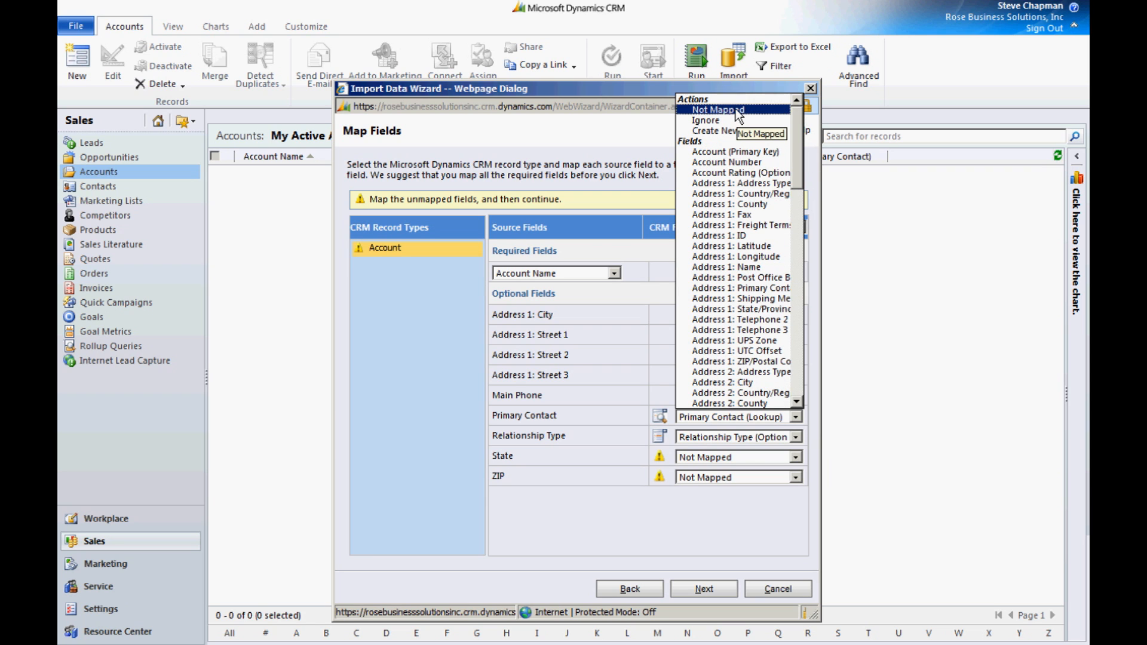
pyautogui.click(718, 110)
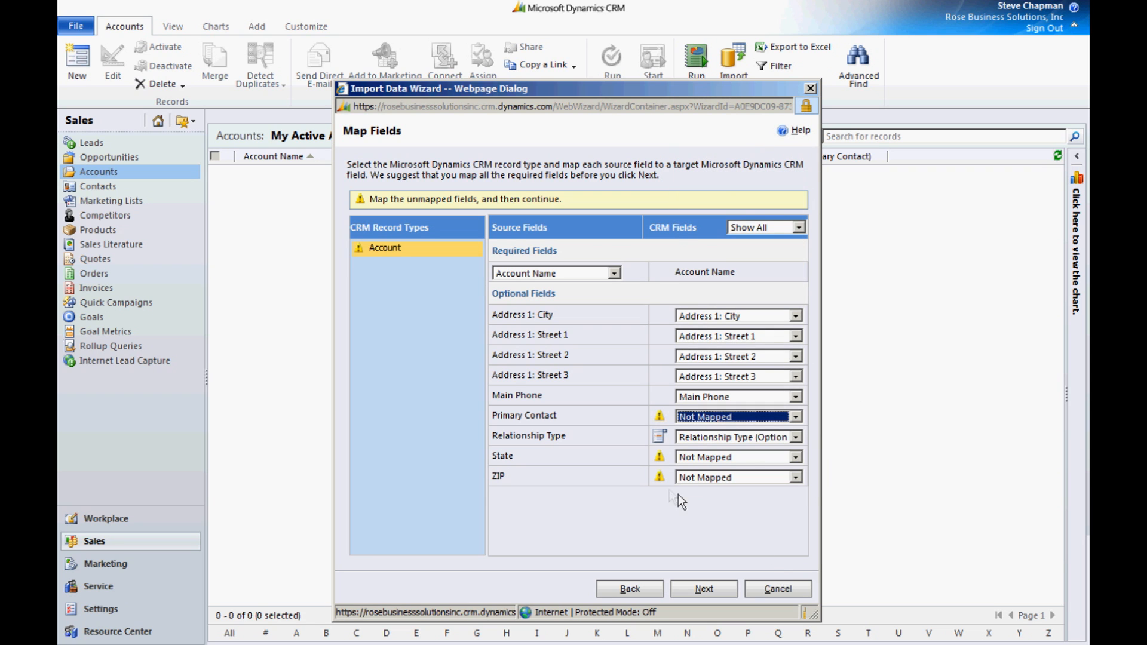
# Map State to Address 1: State/Province and ZIP to Address 1: ZIP/Postal Code, then continue.
pyautogui.click(794, 458)
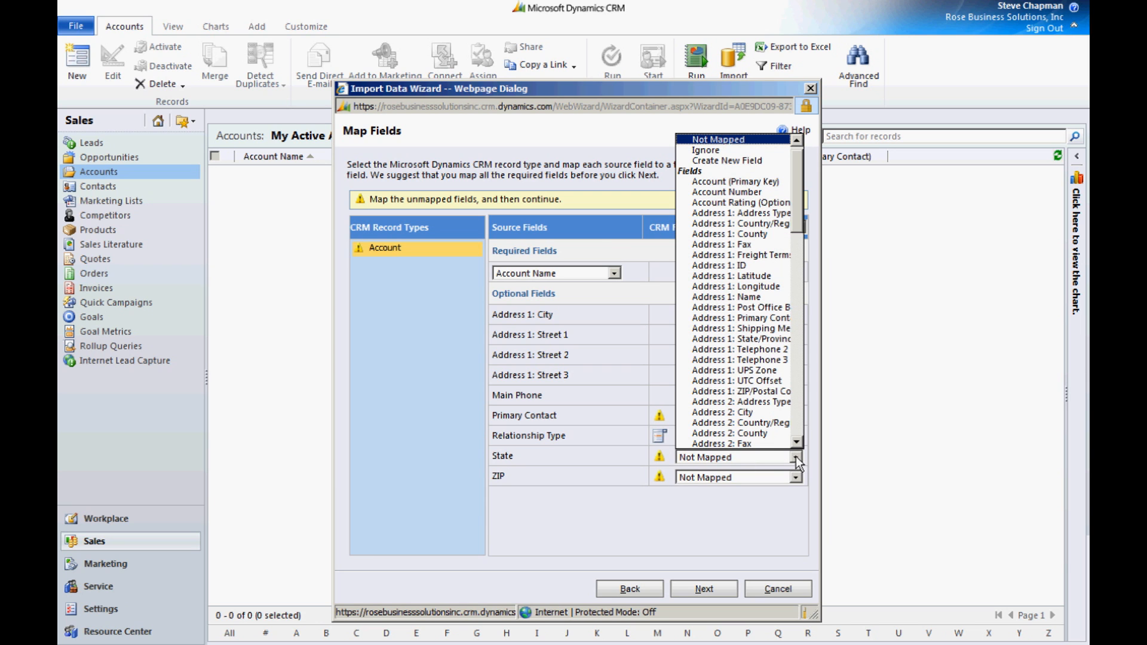
pyautogui.click(736, 340)
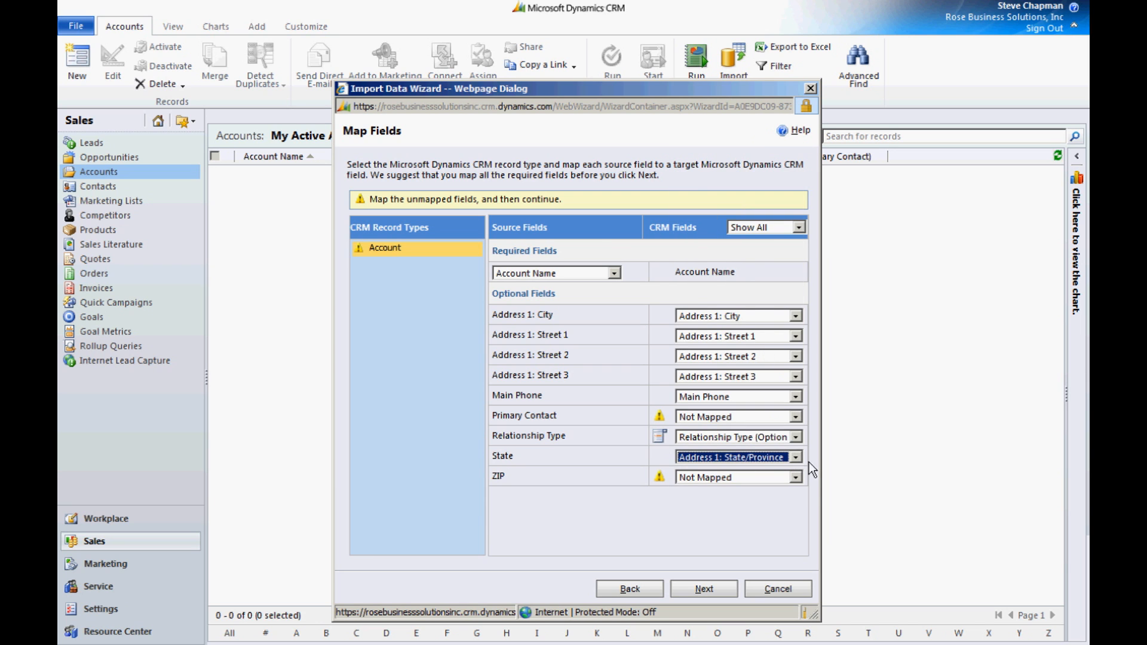
pyautogui.click(795, 476)
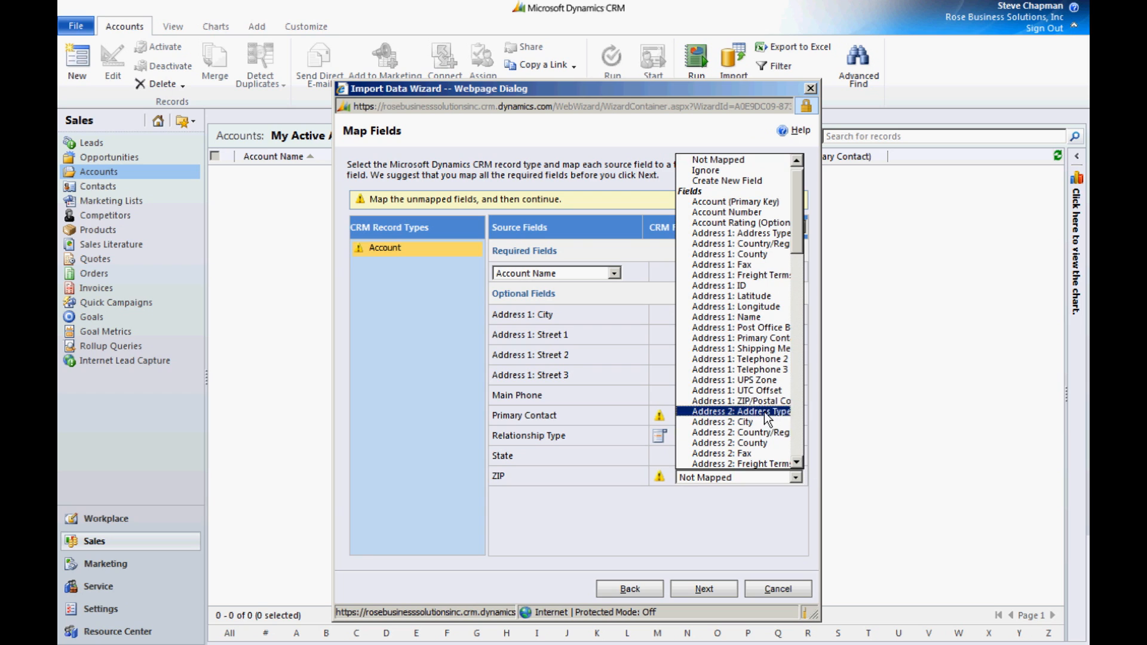
pyautogui.click(735, 401)
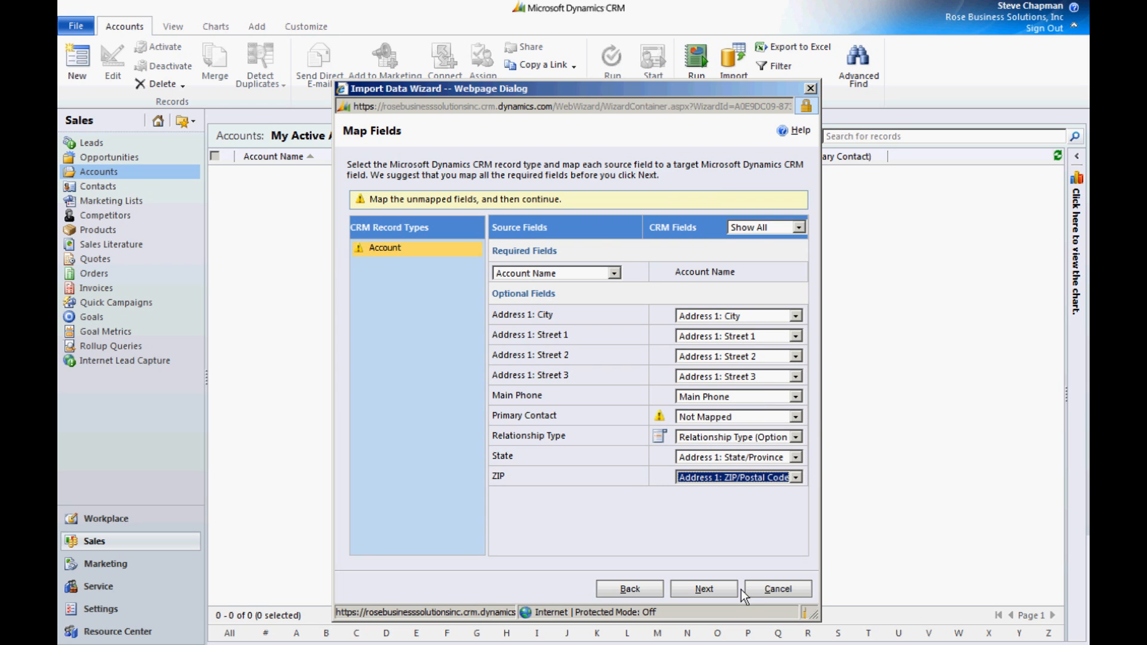
pyautogui.click(705, 589)
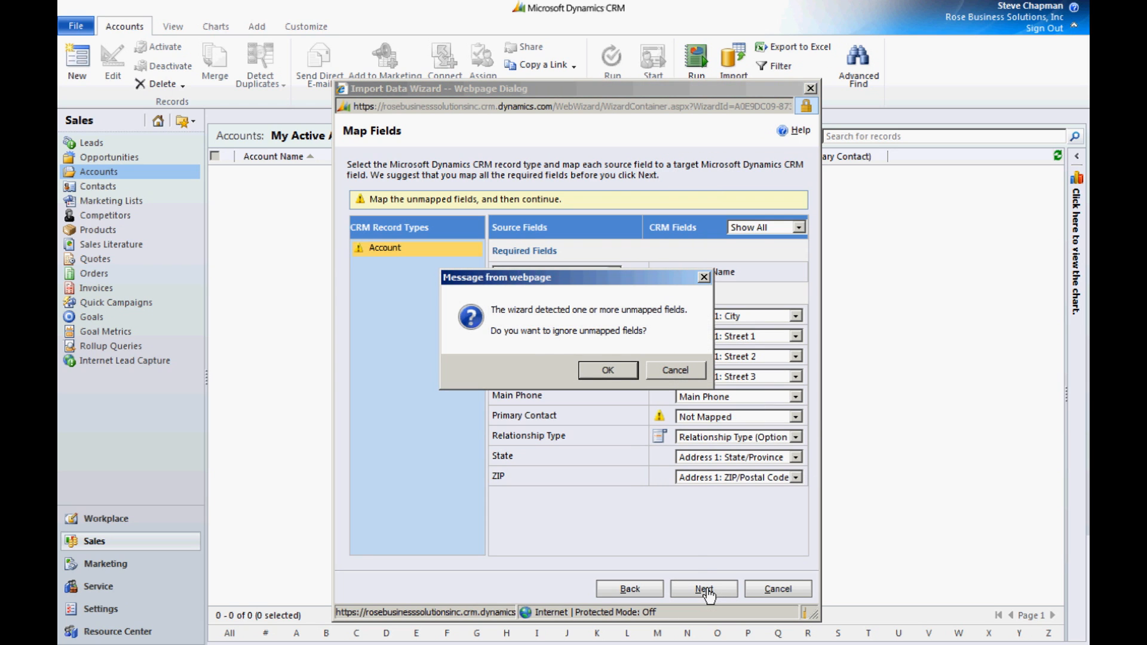
# Ignore the unmapped fields, keep Allow Duplicates at No, and submit the account import.
pyautogui.click(607, 370)
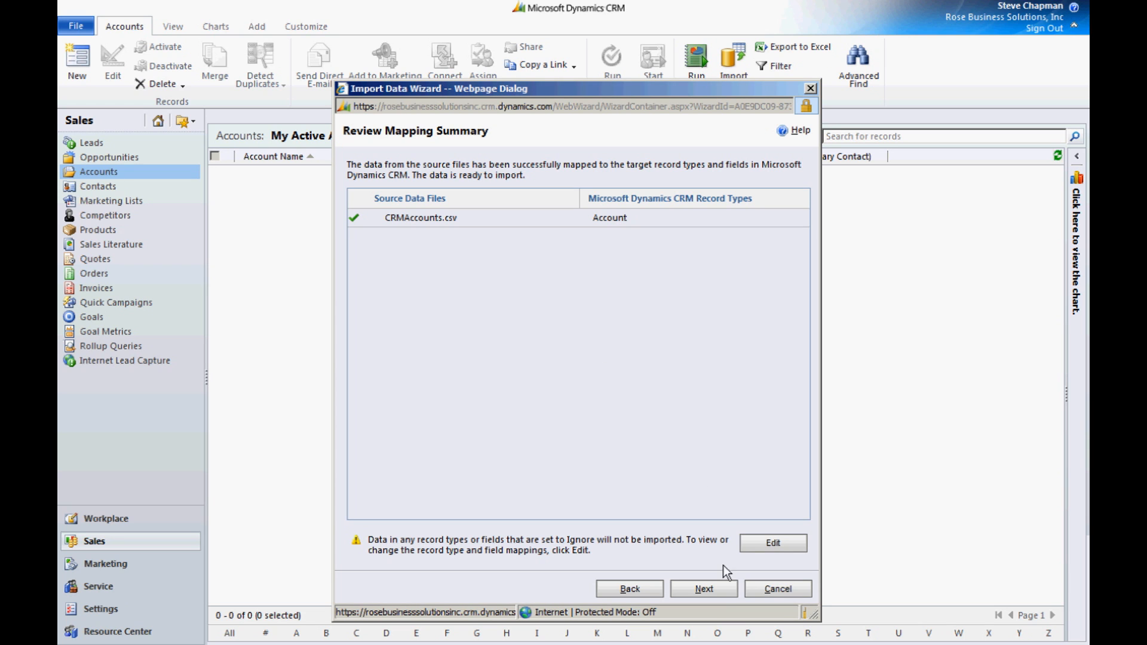
pyautogui.click(704, 588)
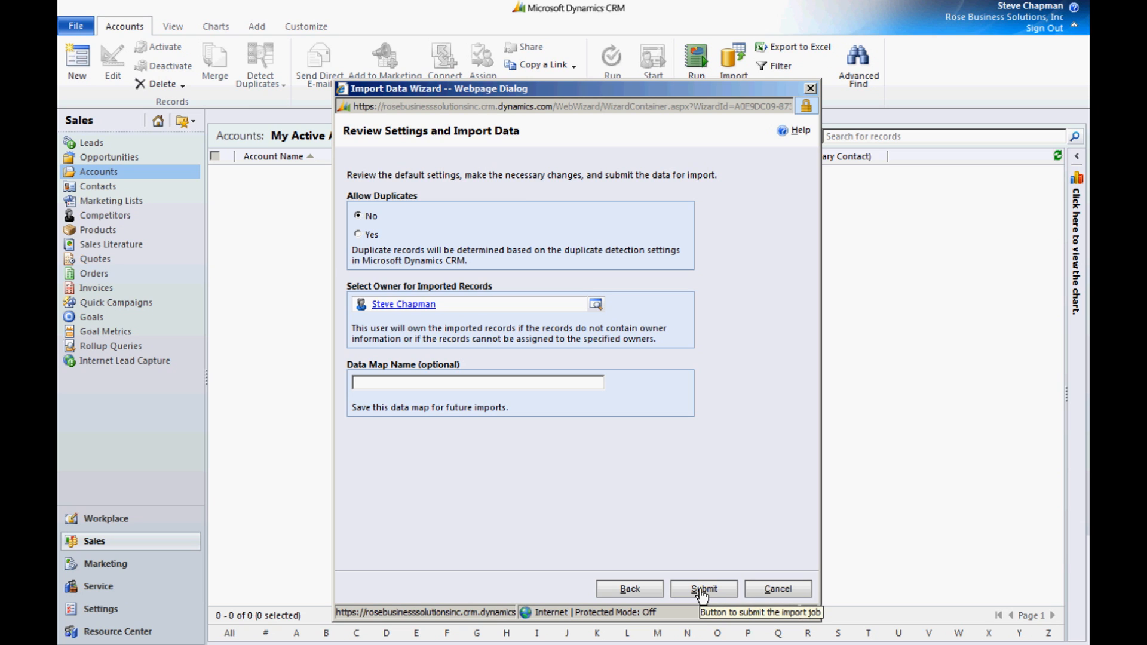
pyautogui.click(705, 589)
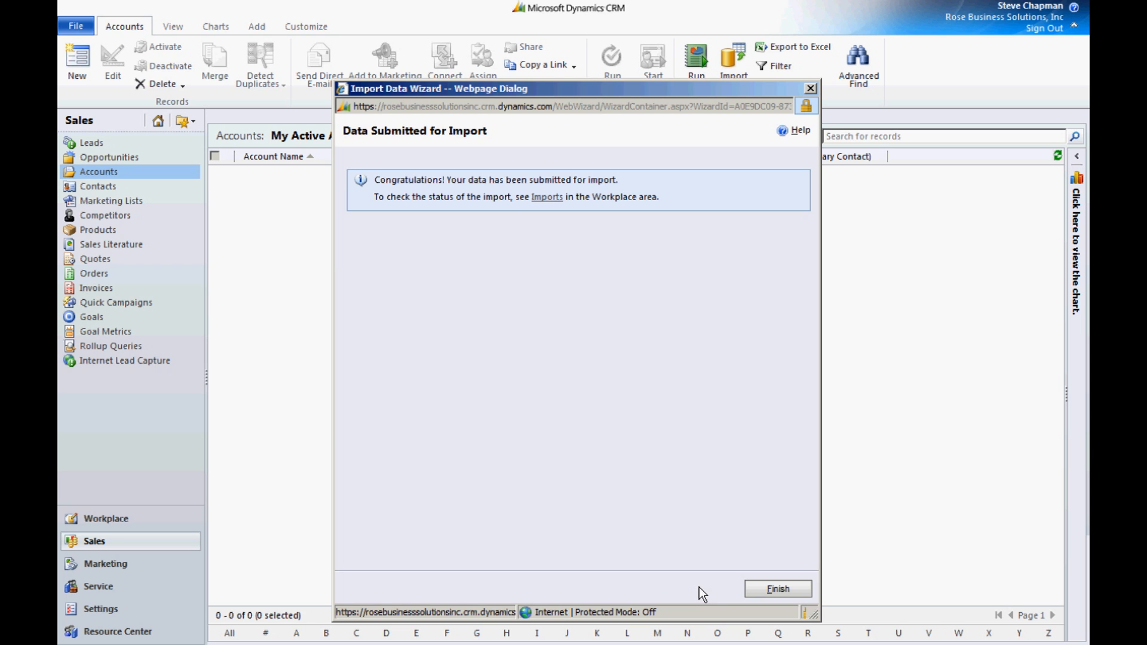
# Finish the wizard, review the 3i Interpreting Inc. account record, and switch to the Contacts list.
pyautogui.click(778, 588)
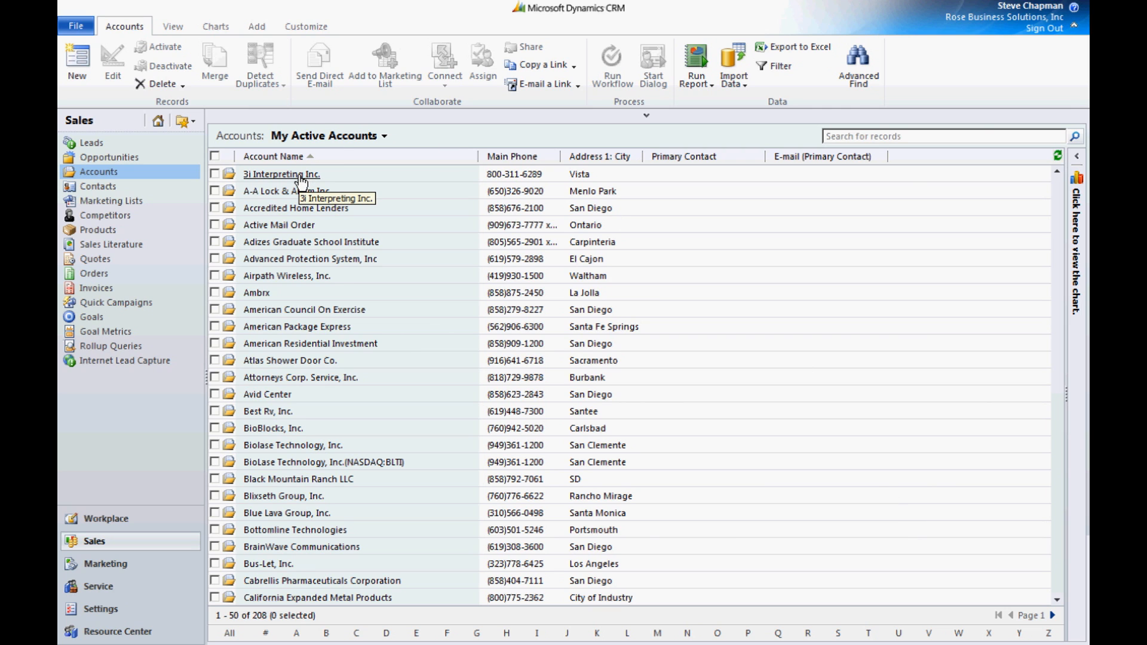
pyautogui.doubleClick(281, 174)
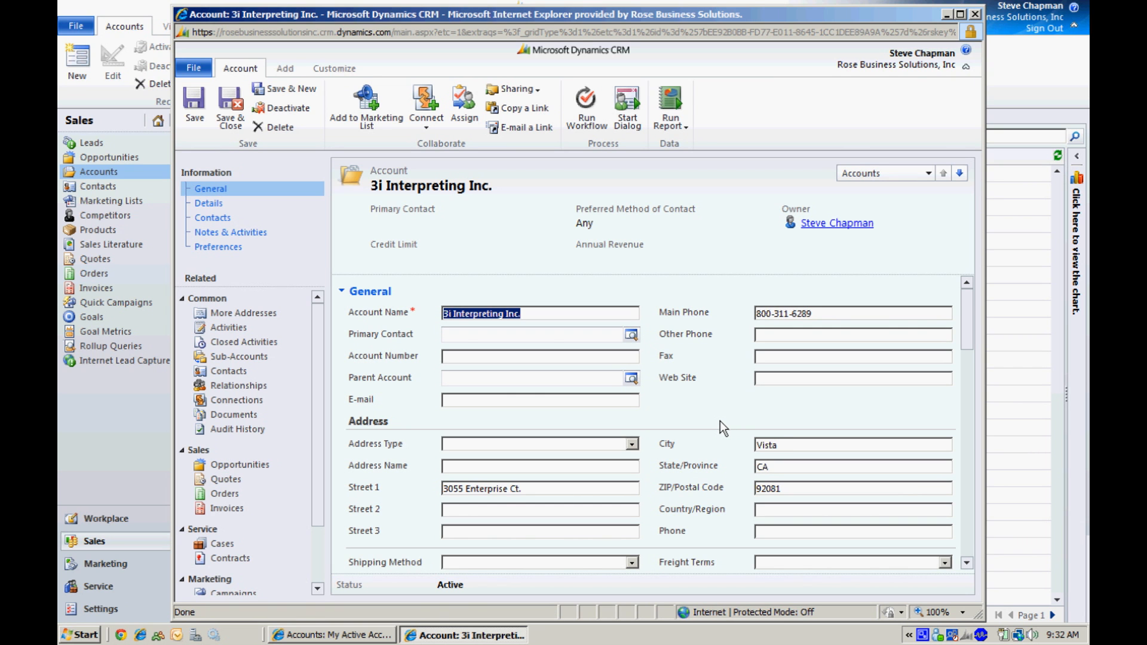
pyautogui.click(975, 13)
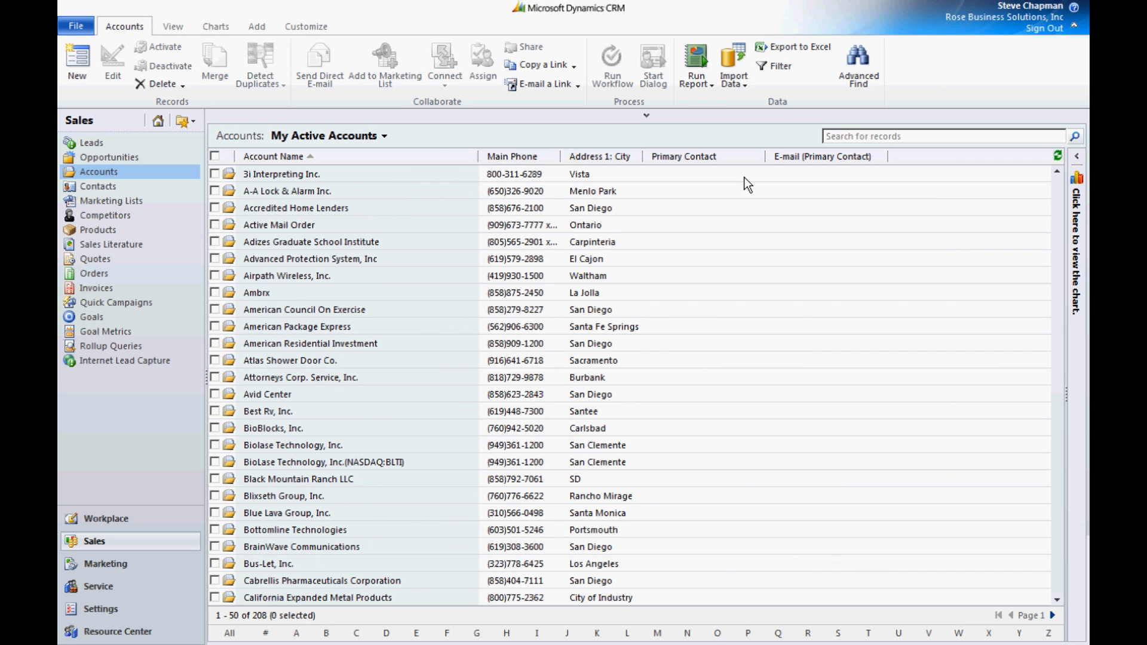
pyautogui.click(97, 185)
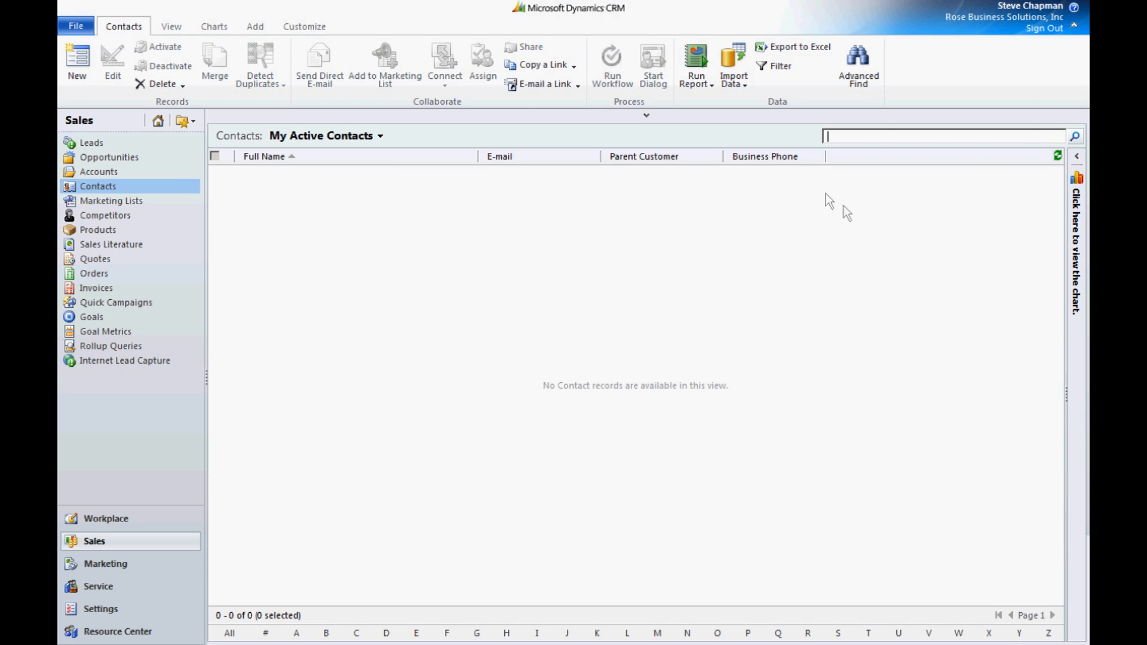
# Launch Import Data from Contacts, upload CRMContacts.csv, and keep Default (Automatic Mapping).
pyautogui.click(733, 82)
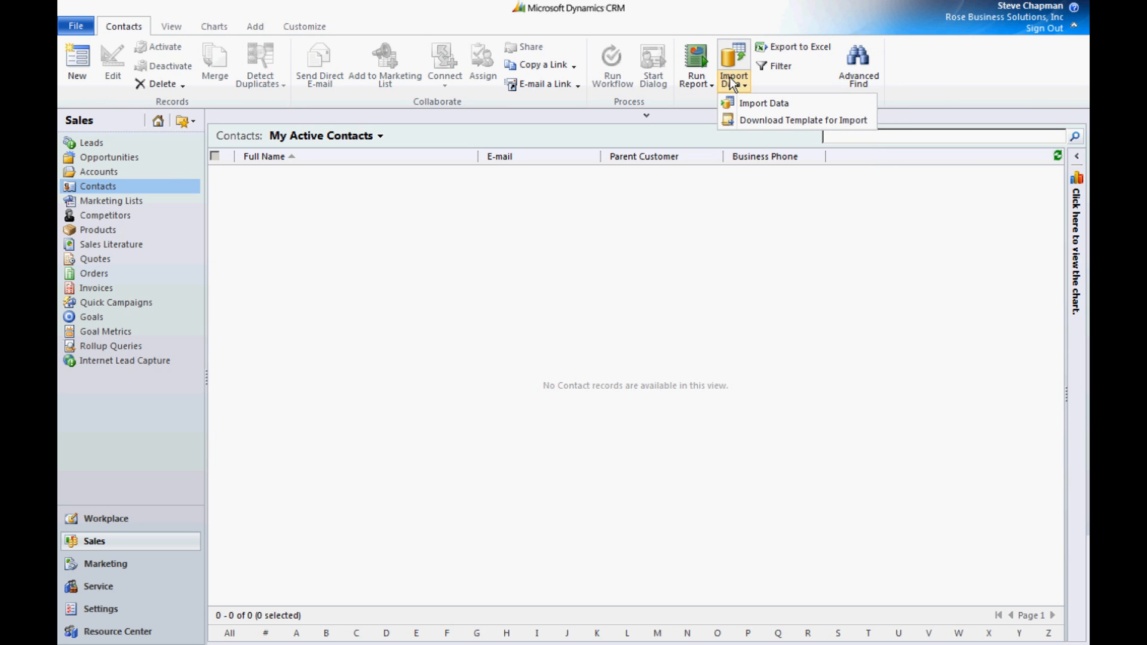
pyautogui.click(763, 105)
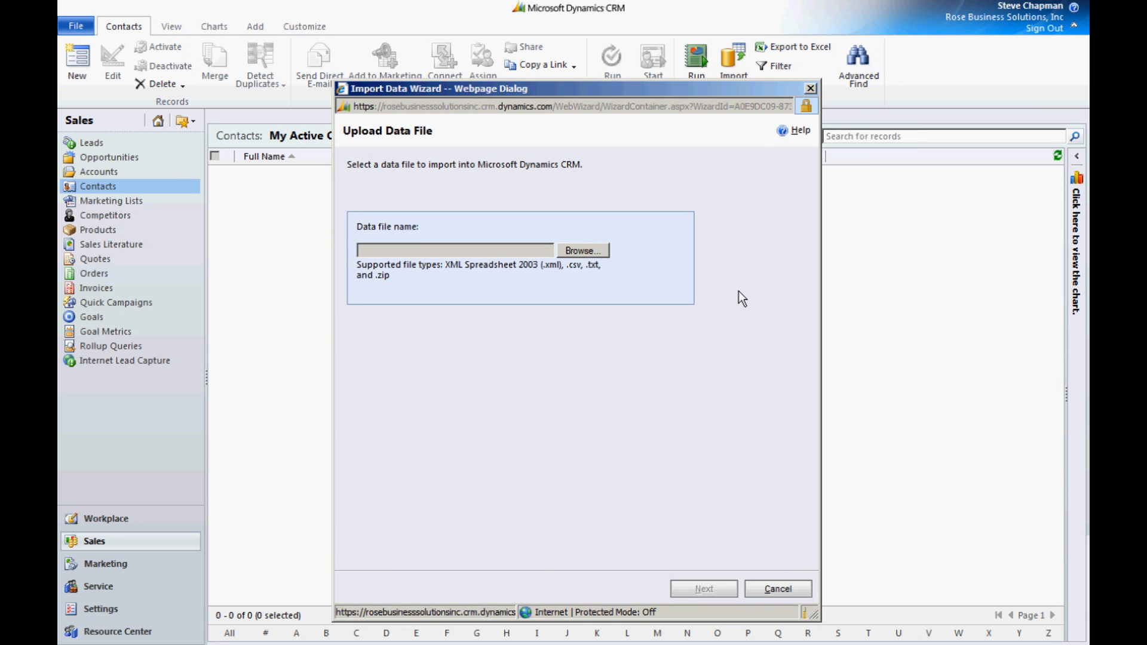
pyautogui.click(581, 250)
pyautogui.scroll(-3, 538, 252)
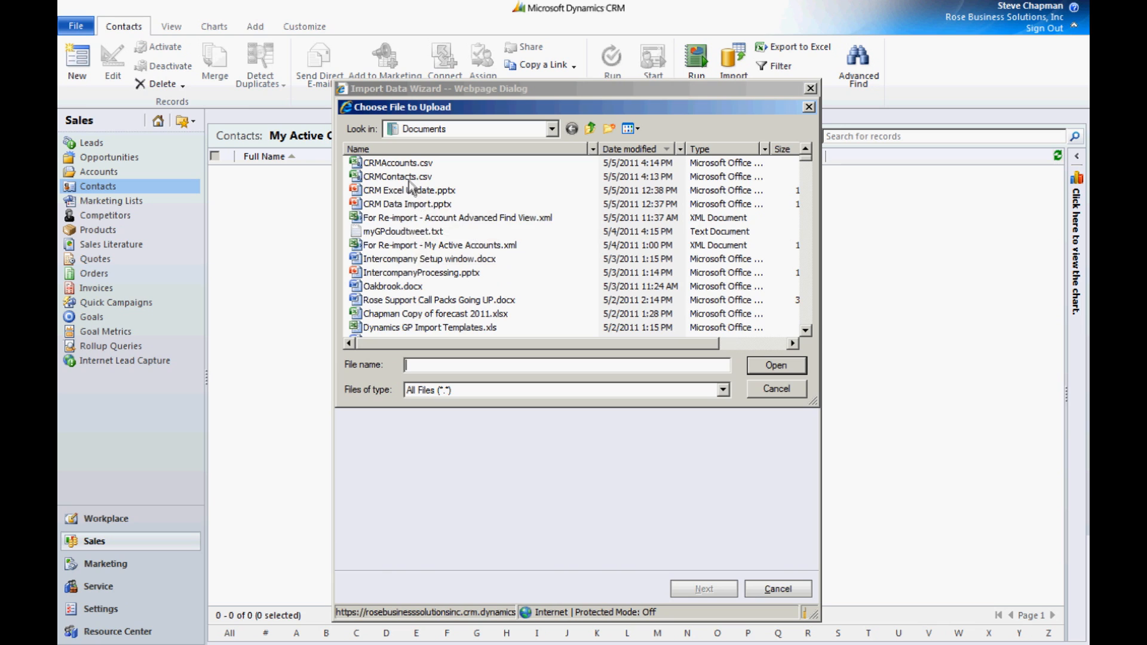
pyautogui.doubleClick(411, 178)
pyautogui.click(704, 588)
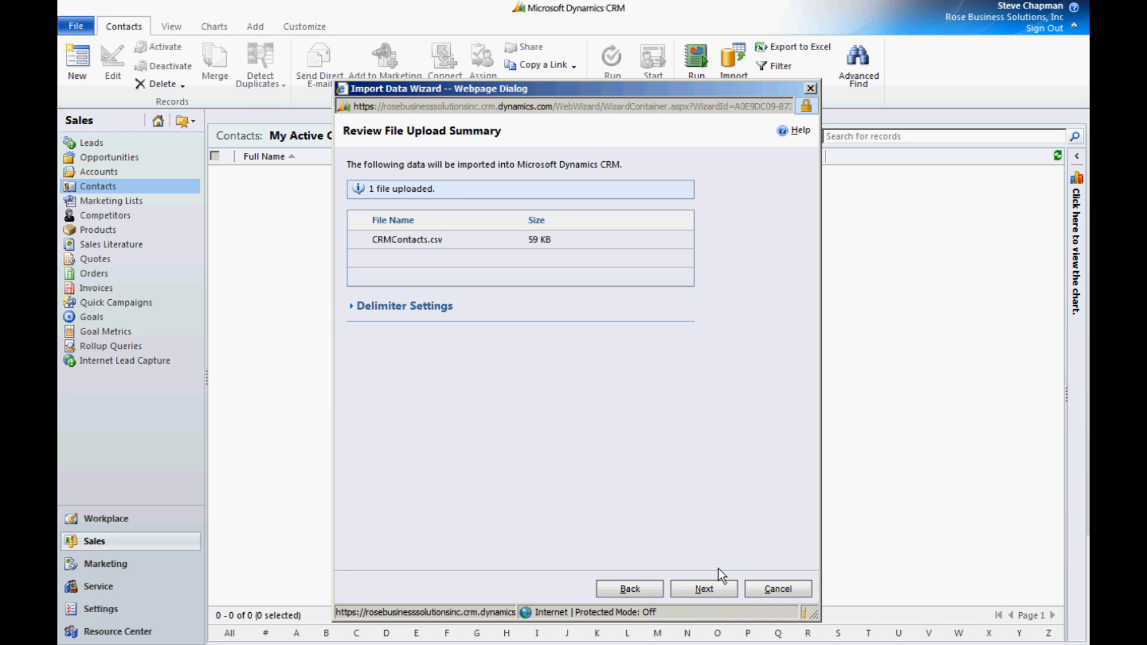
pyautogui.click(708, 588)
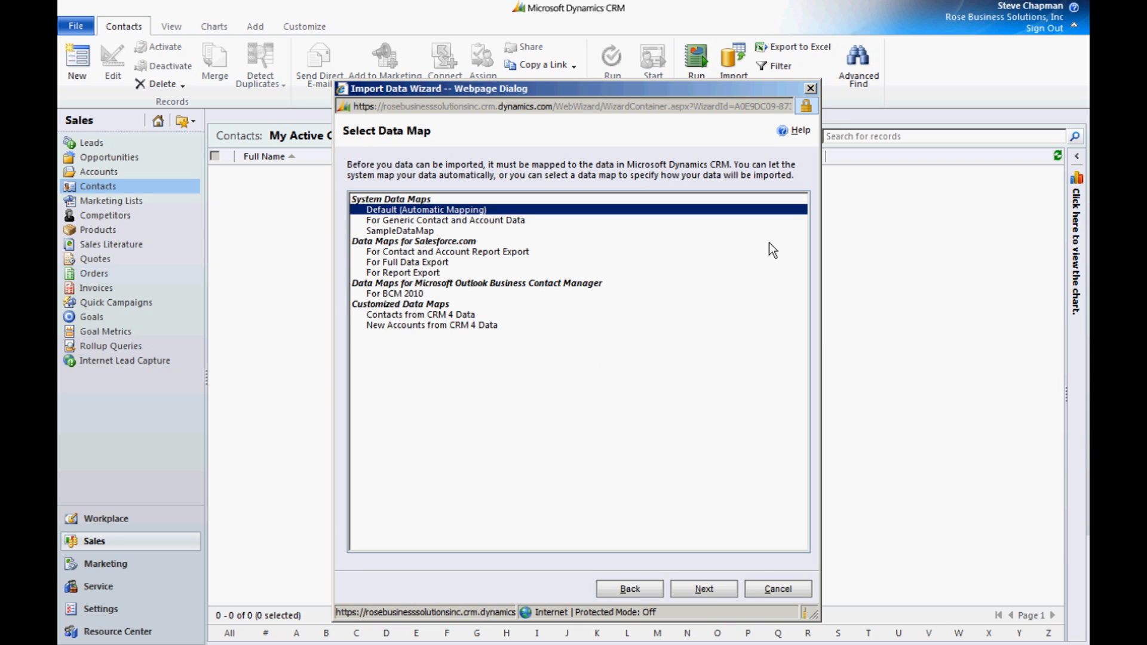
pyautogui.click(703, 588)
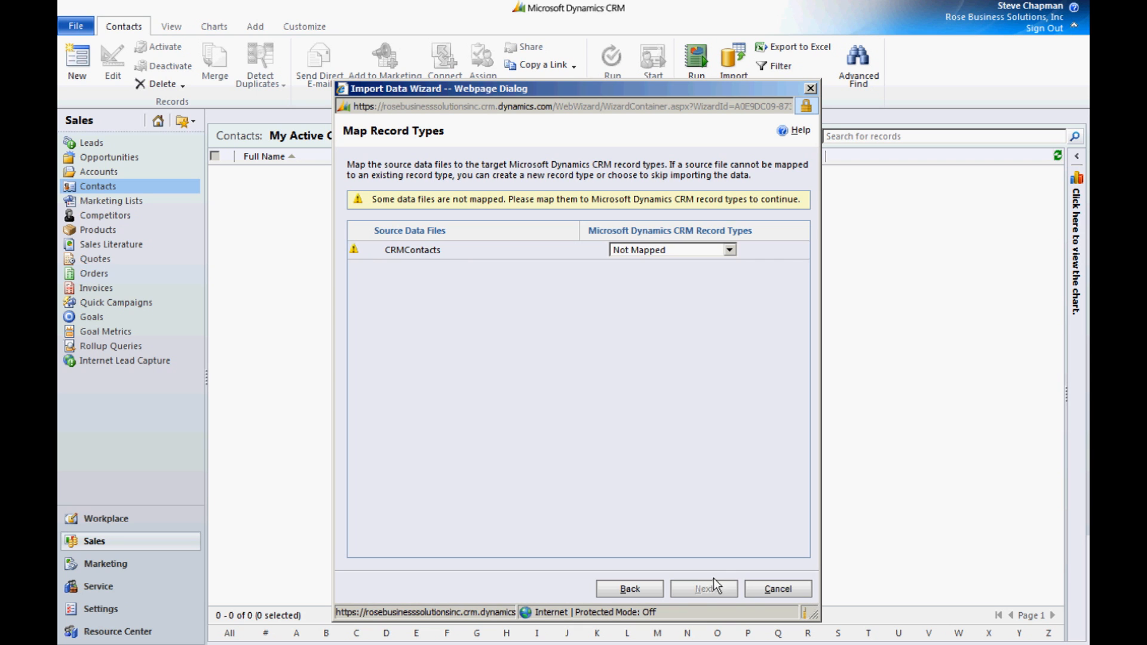
# Map the CRMContacts source to the Contact record type and continue to field mapping.
pyautogui.click(731, 250)
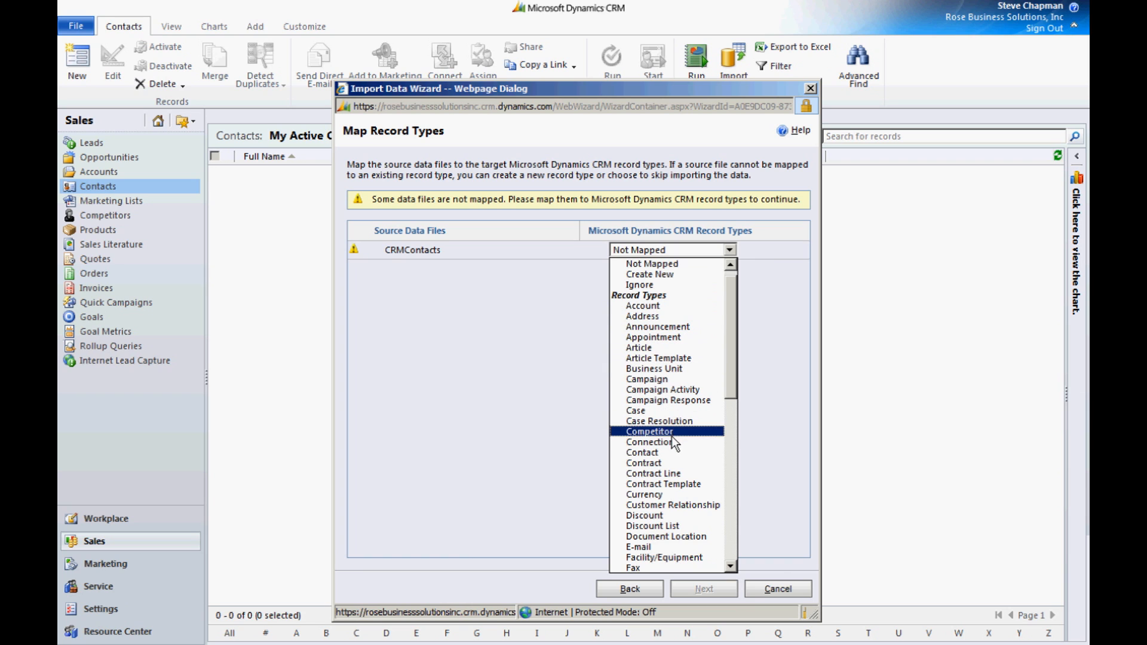
pyautogui.click(642, 452)
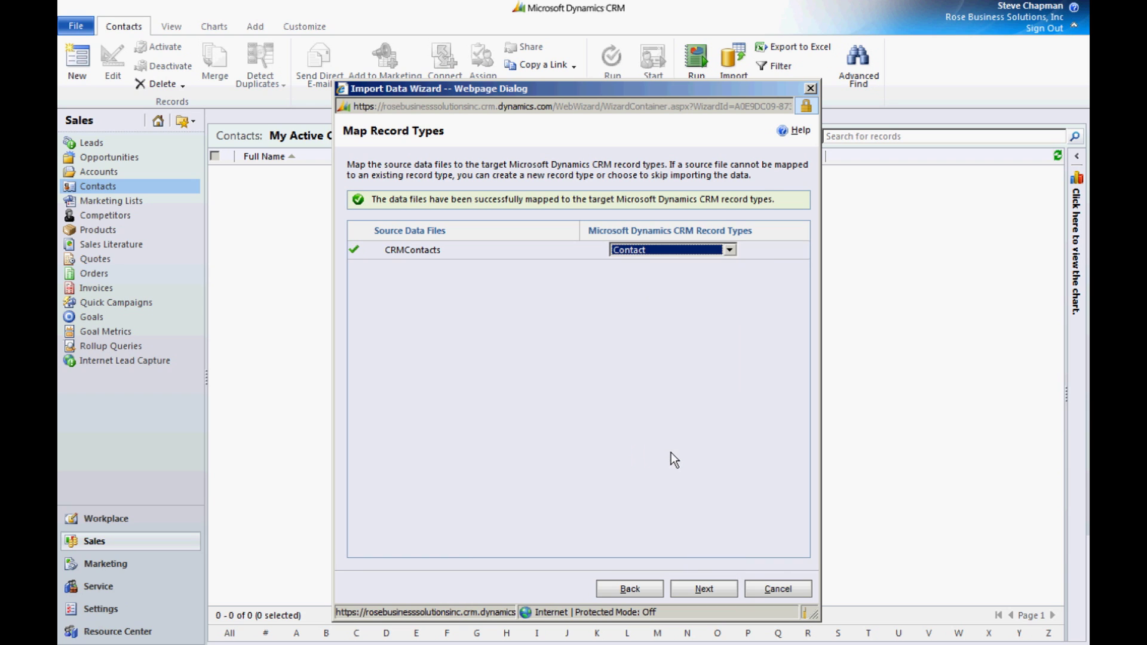
pyautogui.click(704, 589)
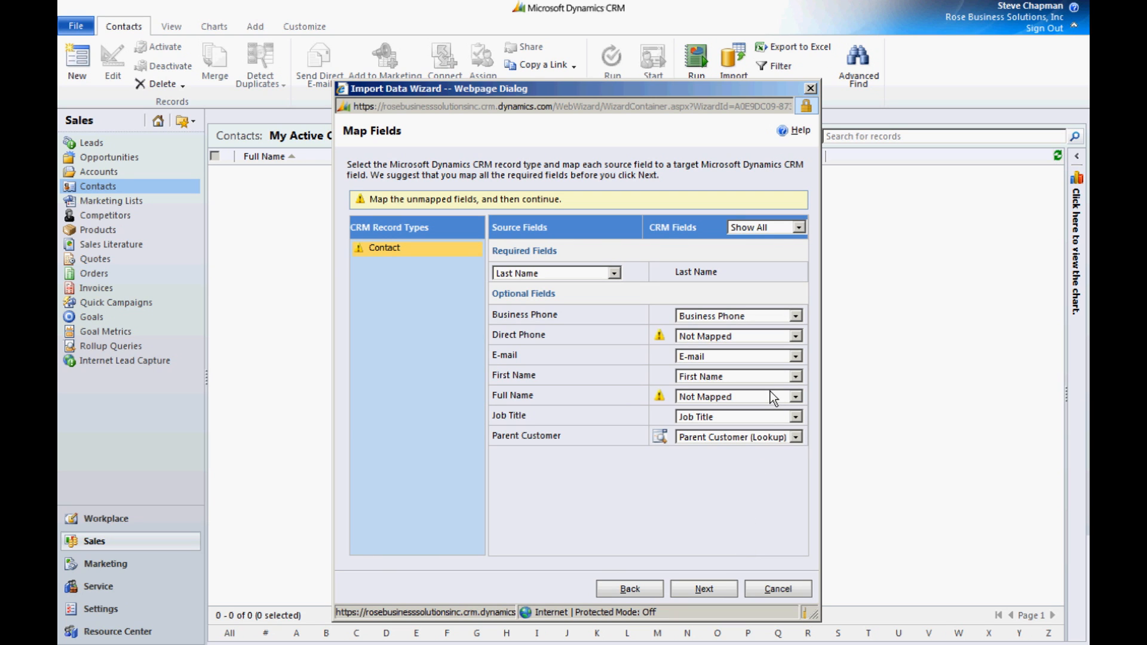
# Map Direct Phone to Address 1: Phone and ignore the remaining unmapped Full Name field.
pyautogui.click(796, 337)
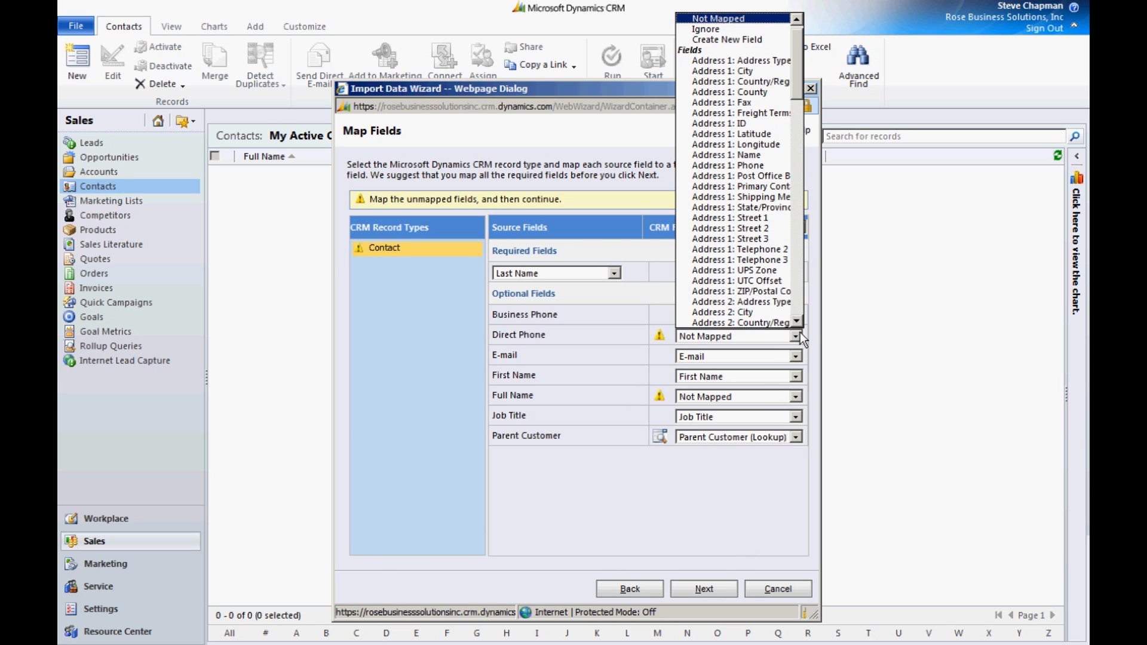
pyautogui.click(752, 165)
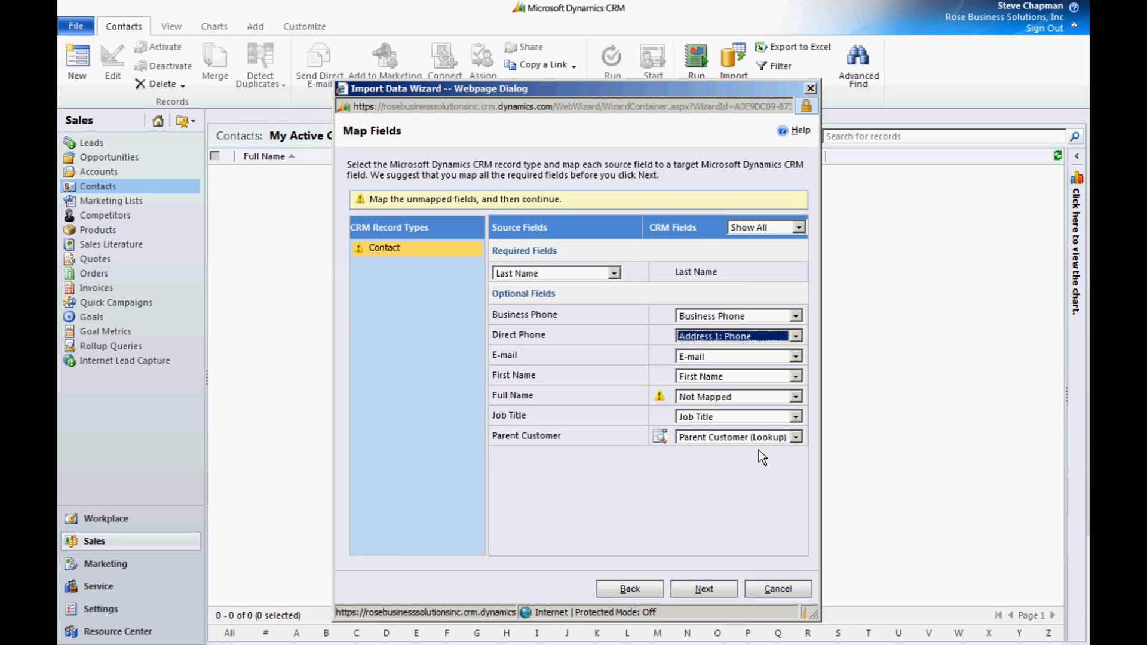
pyautogui.click(704, 590)
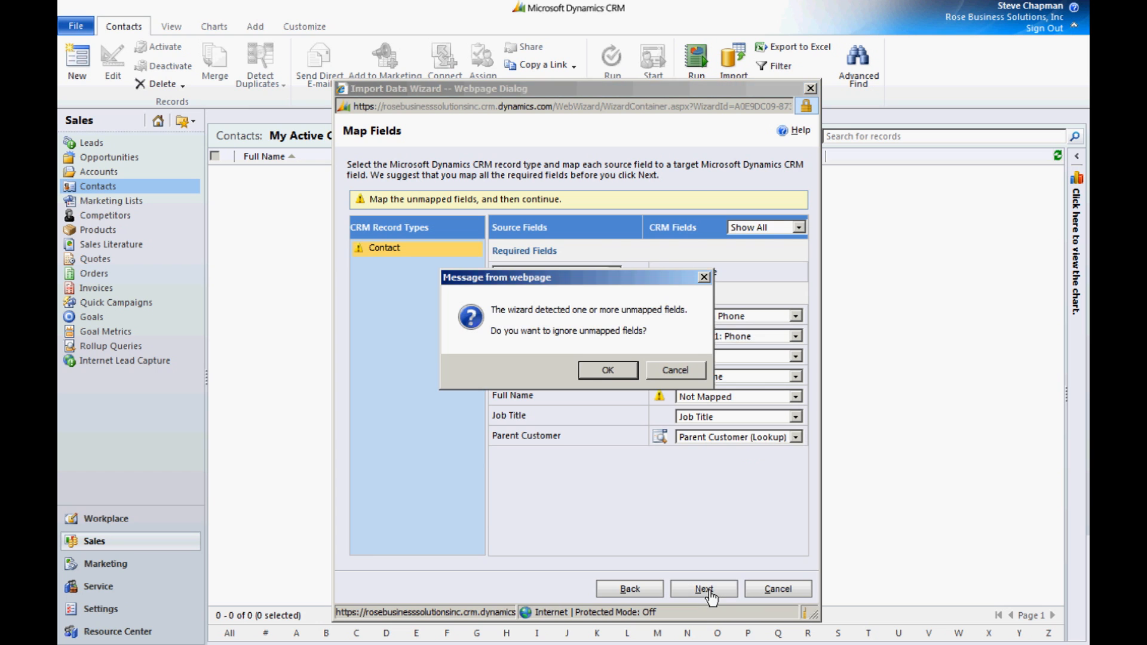
pyautogui.click(607, 371)
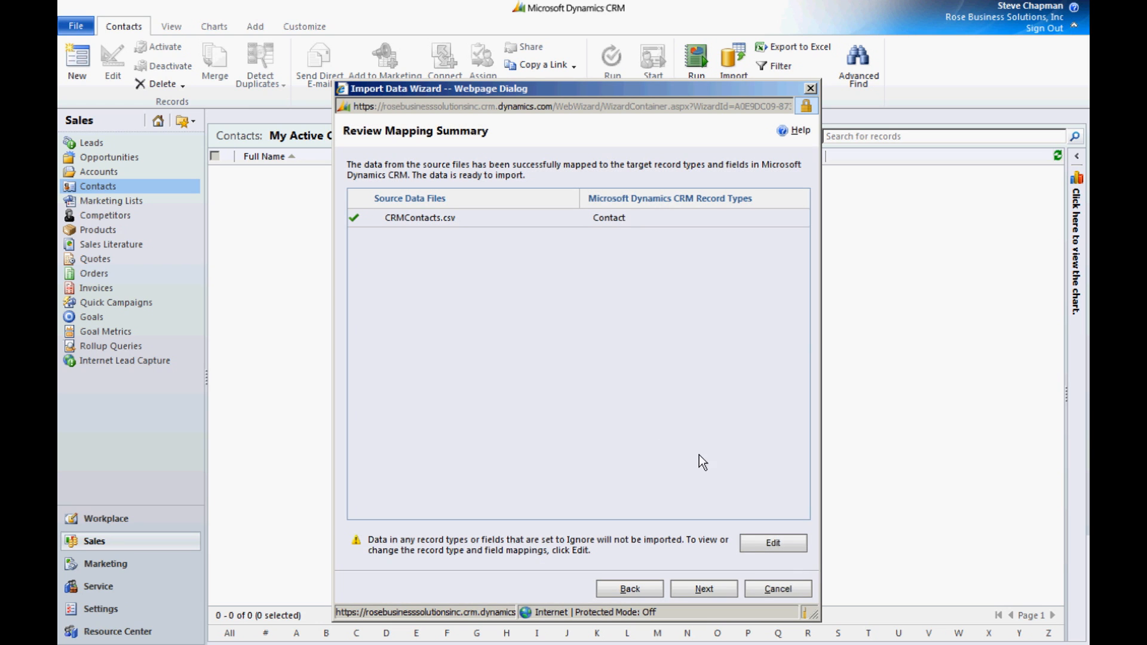
# Pass the mapping summary, submit the contacts import job, and finish the wizard.
pyautogui.click(705, 589)
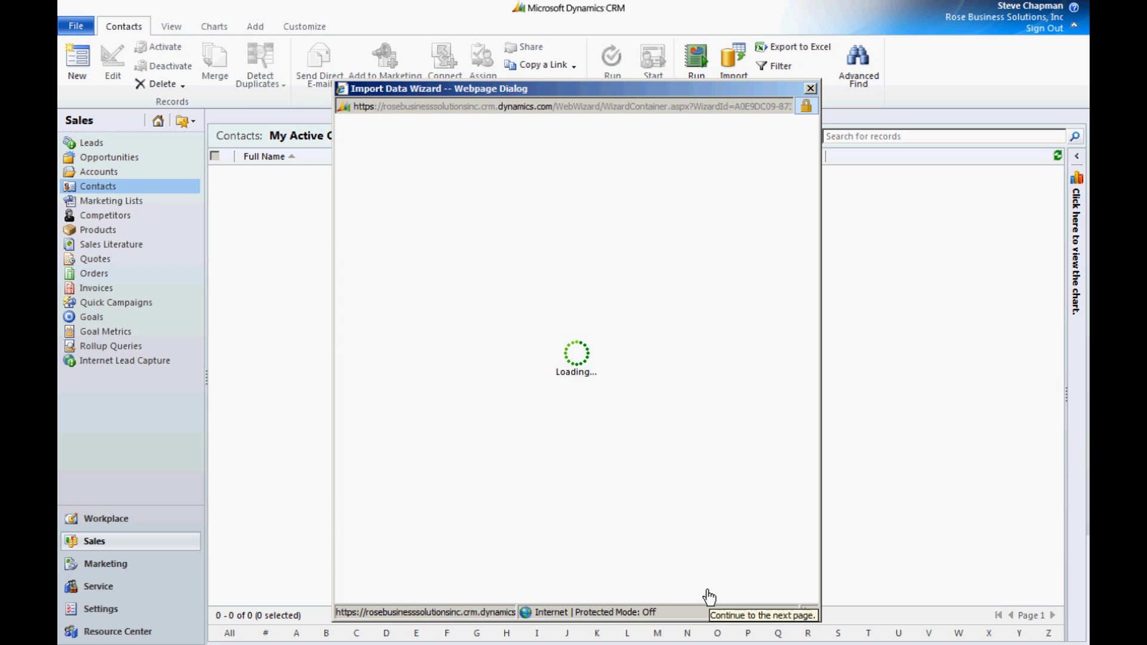
pyautogui.click(704, 588)
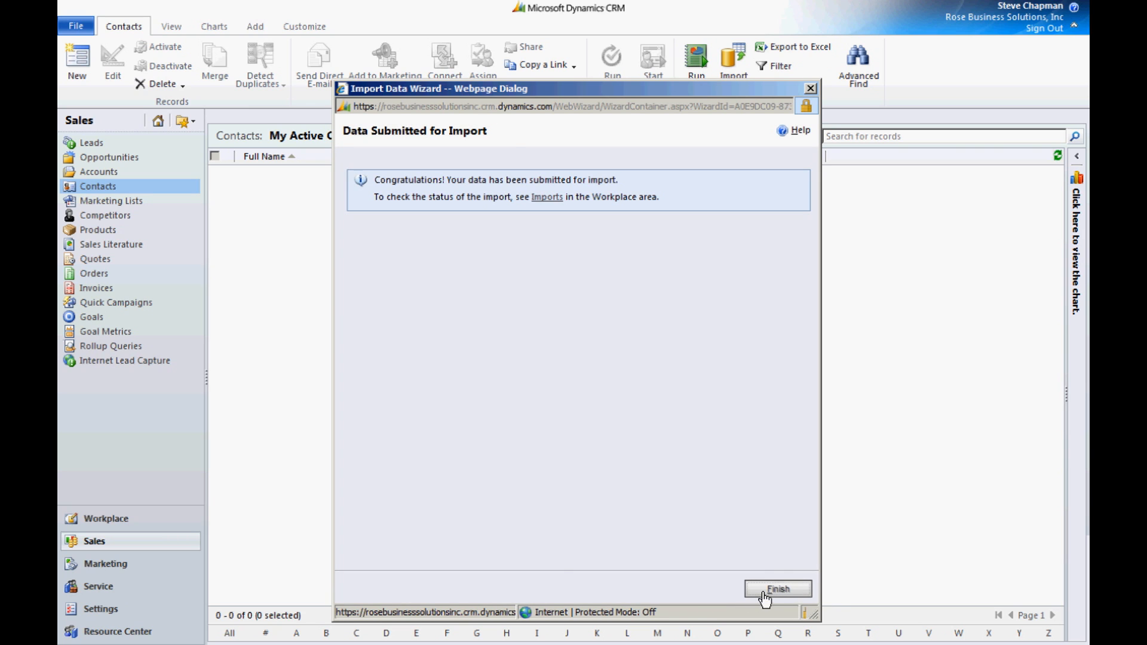
pyautogui.click(778, 590)
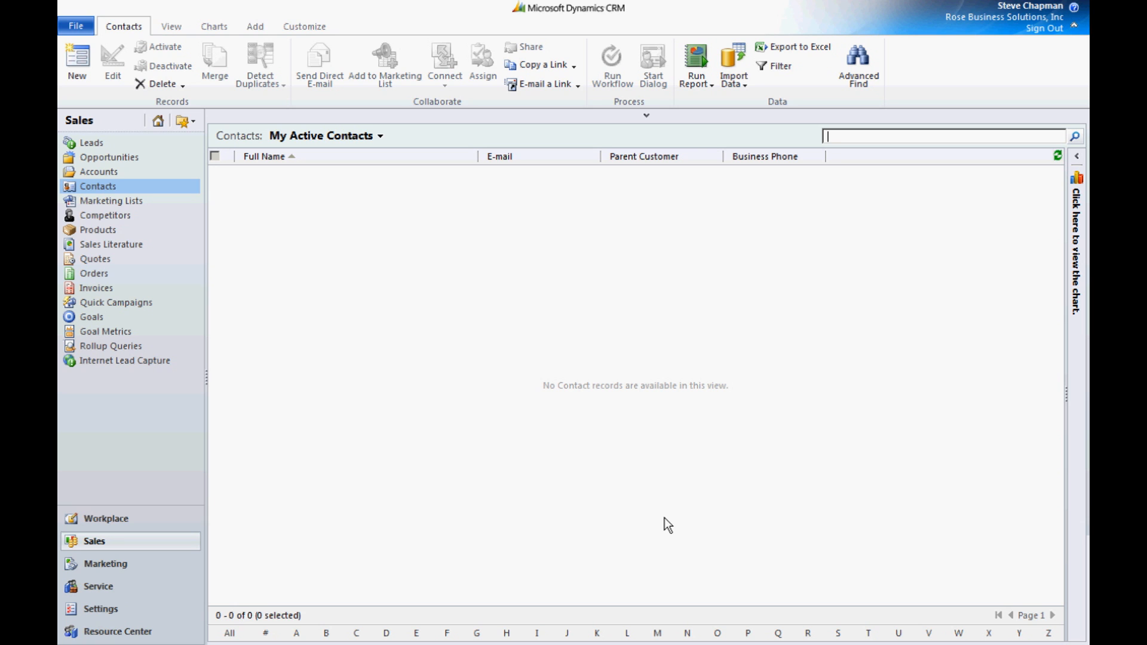
# Refresh Workplace > Imports until CRMContacts.csv shows Completed with 556 successes, then return to Sales.
pyautogui.click(106, 519)
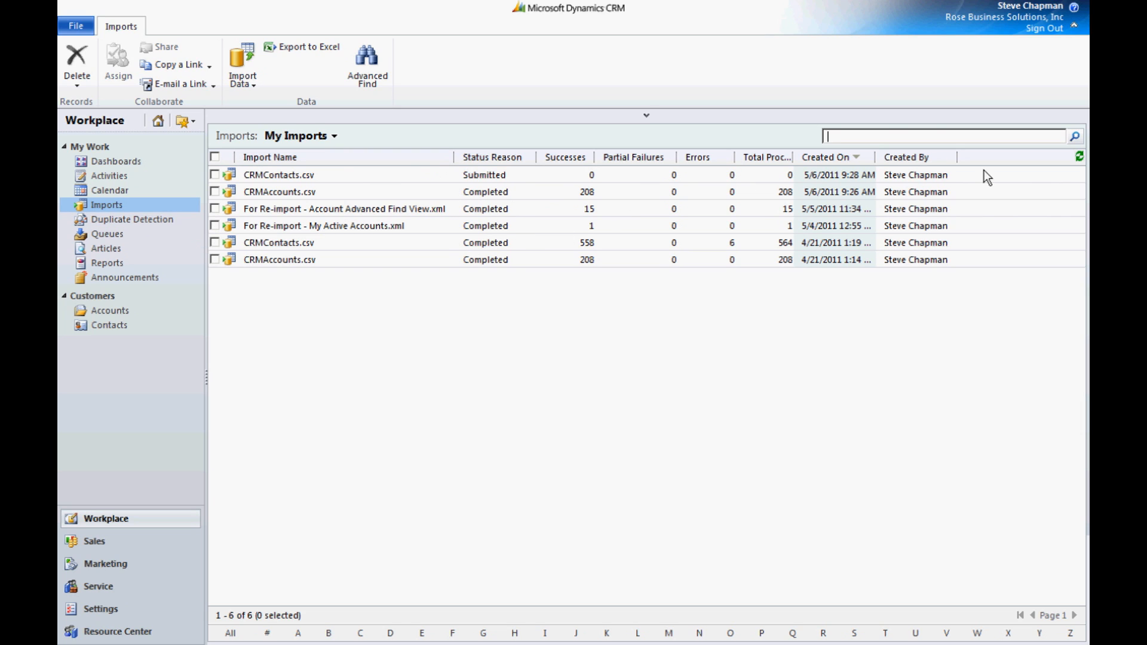
pyautogui.click(1079, 157)
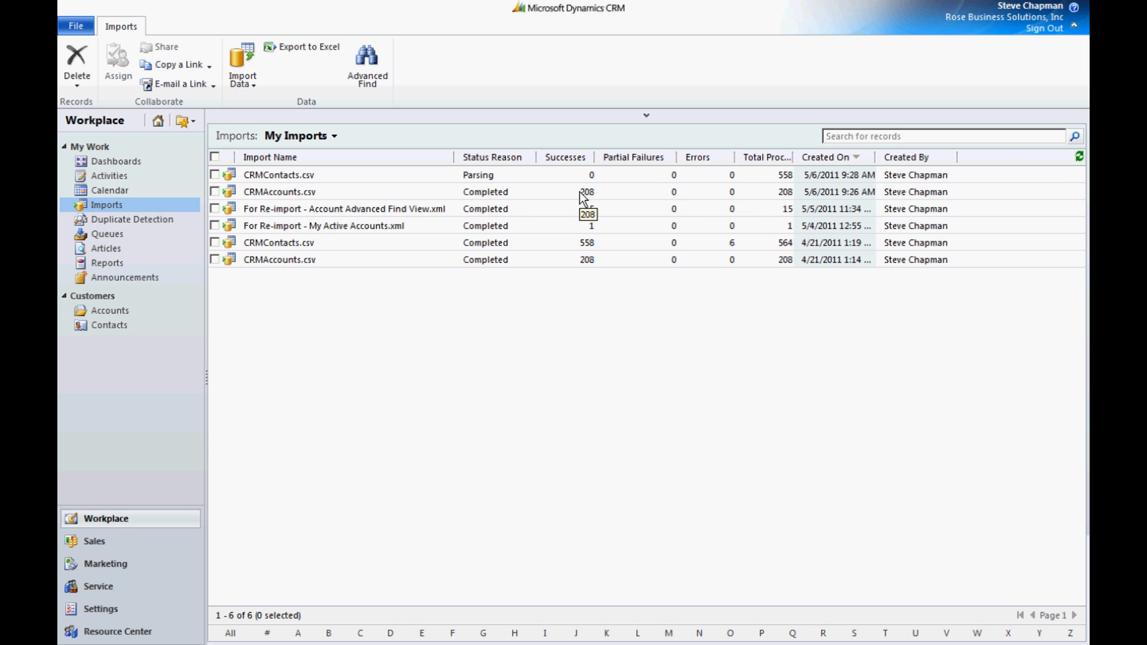
pyautogui.click(1080, 157)
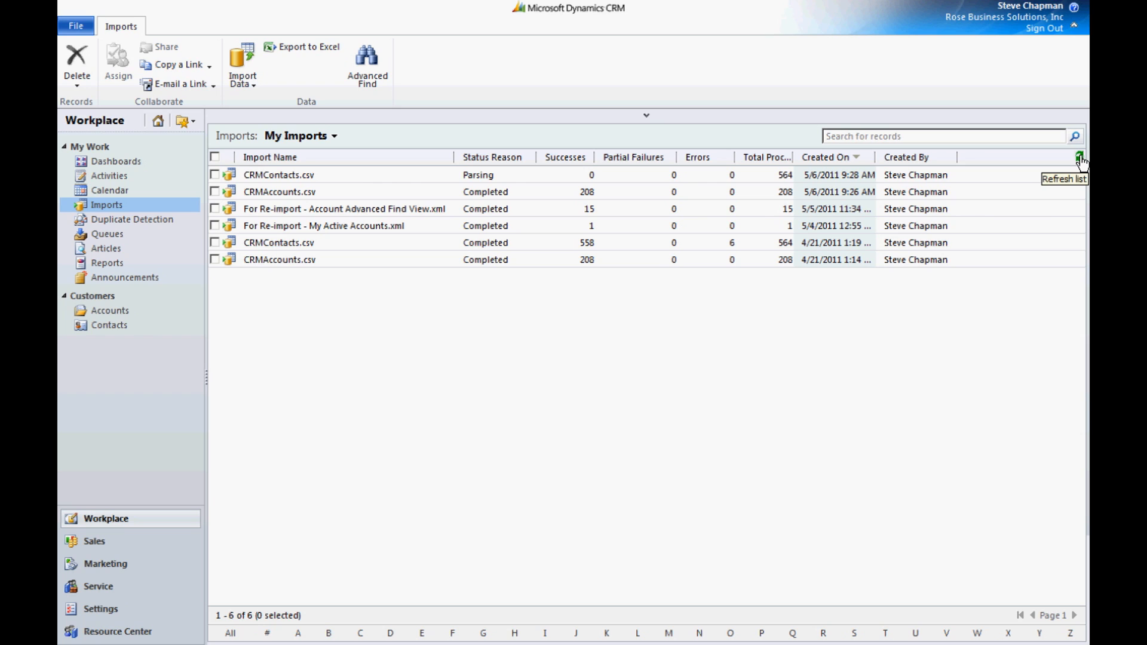
pyautogui.click(1081, 160)
pyautogui.click(1081, 160)
pyautogui.click(1081, 160)
pyautogui.click(1081, 160)
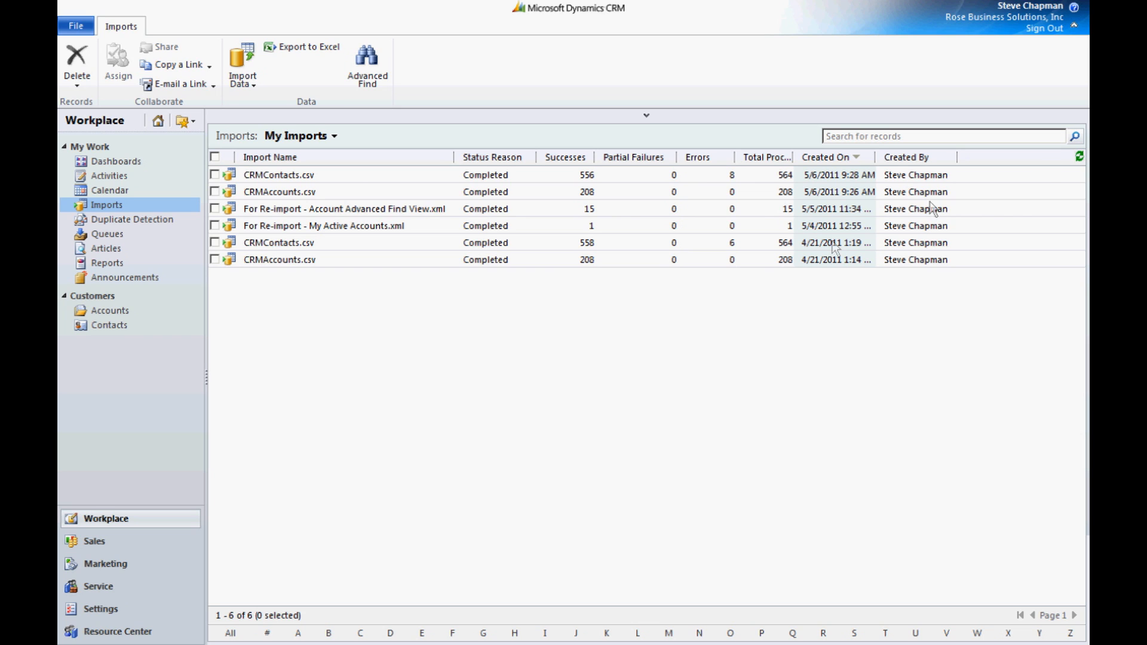
pyautogui.click(94, 542)
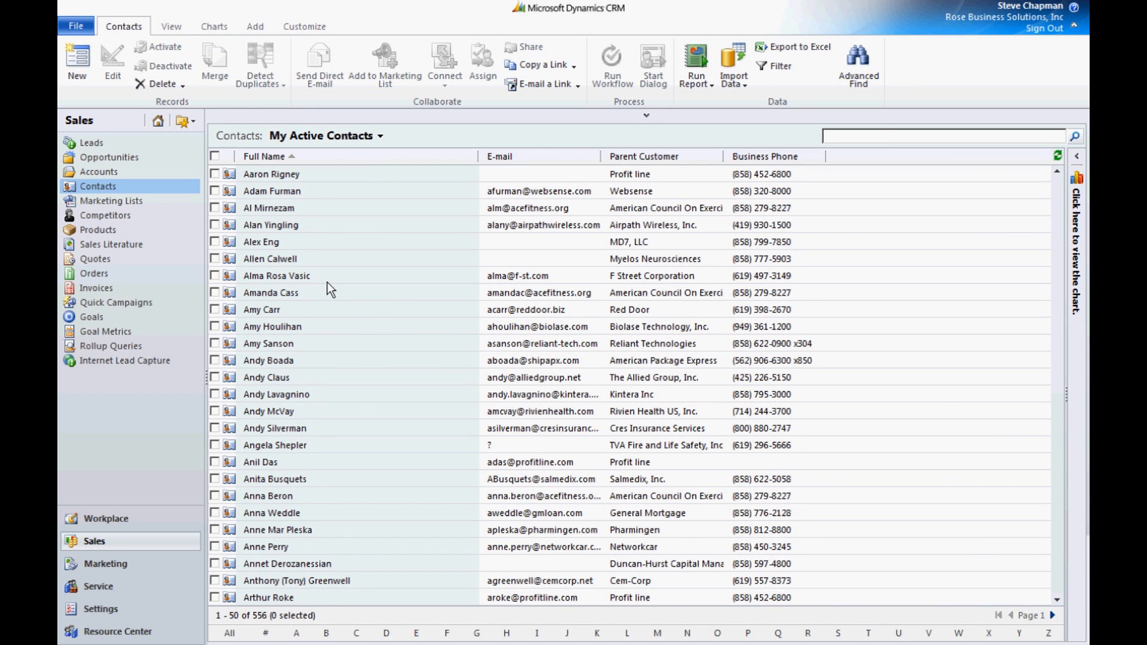
pyautogui.click(312, 295)
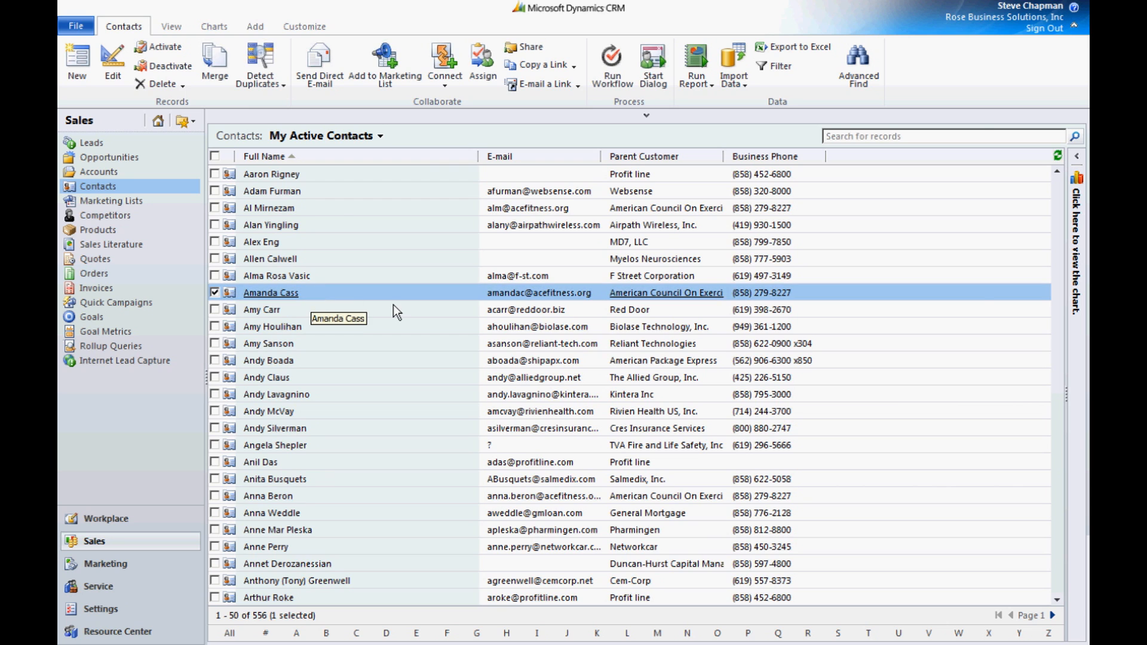
pyautogui.doubleClick(314, 303)
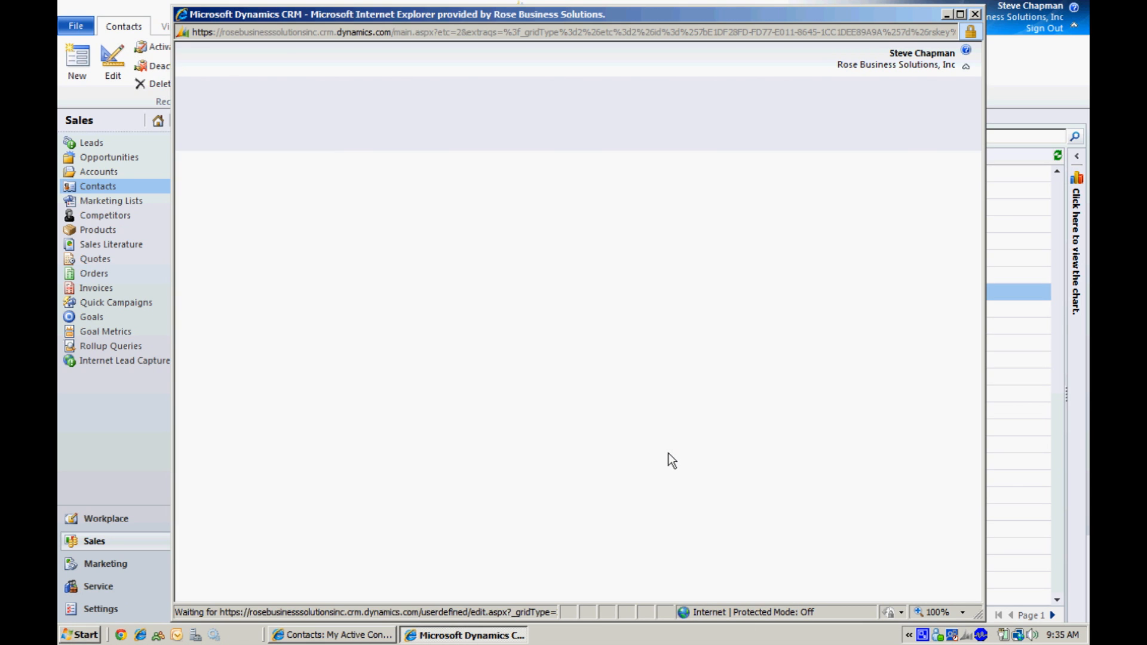